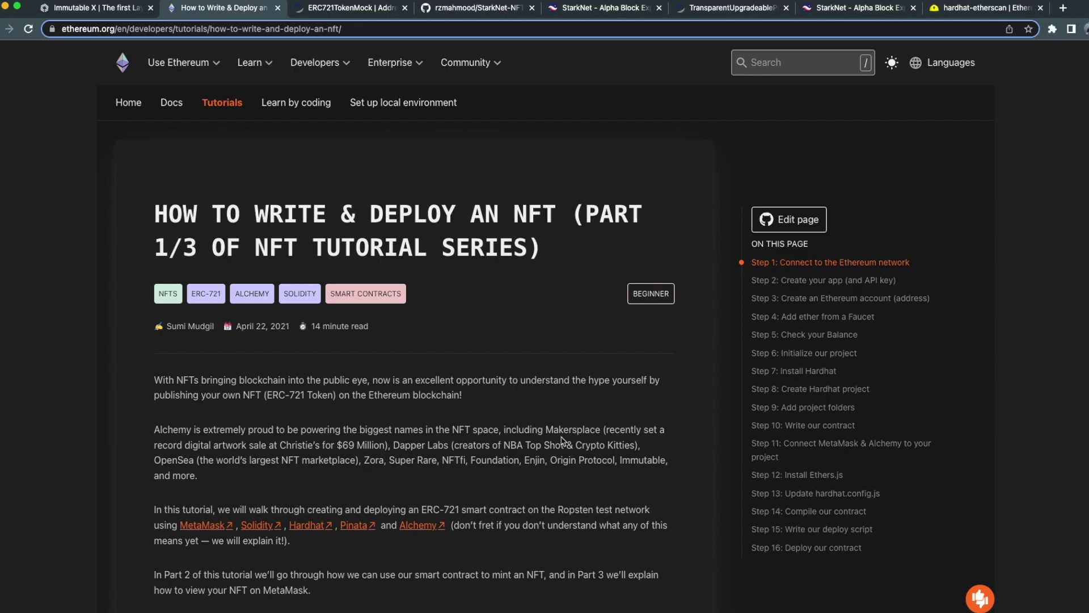
- Switch to the rzmahmood/StarkNet-NFT-Template GitHub README tab
{"action": "key", "text": "super+4"}
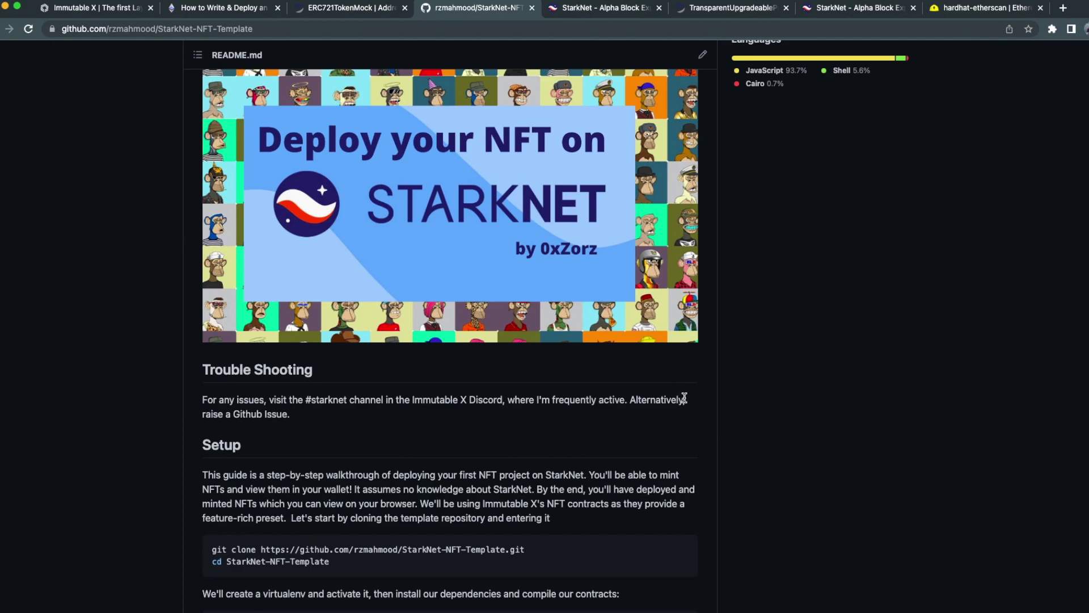
- Scroll the README through its Trouble Shooting and Setup sections
{"action": "scroll", "coordinate": [724, 475], "scroll_direction": "down", "scroll_amount": 2}
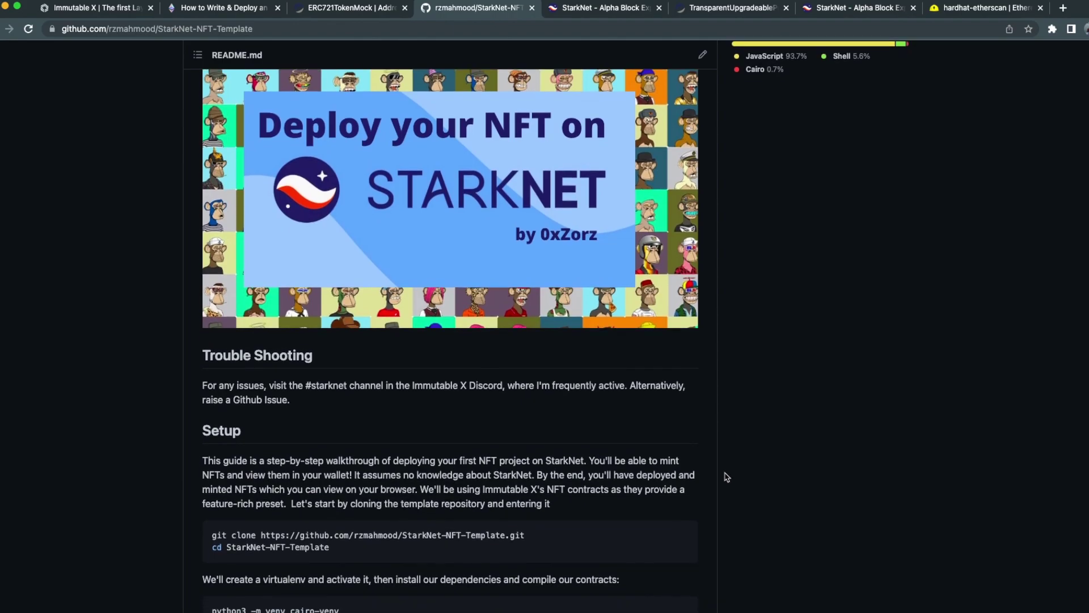
{"action": "scroll", "coordinate": [725, 477], "scroll_direction": "down", "scroll_amount": 5}
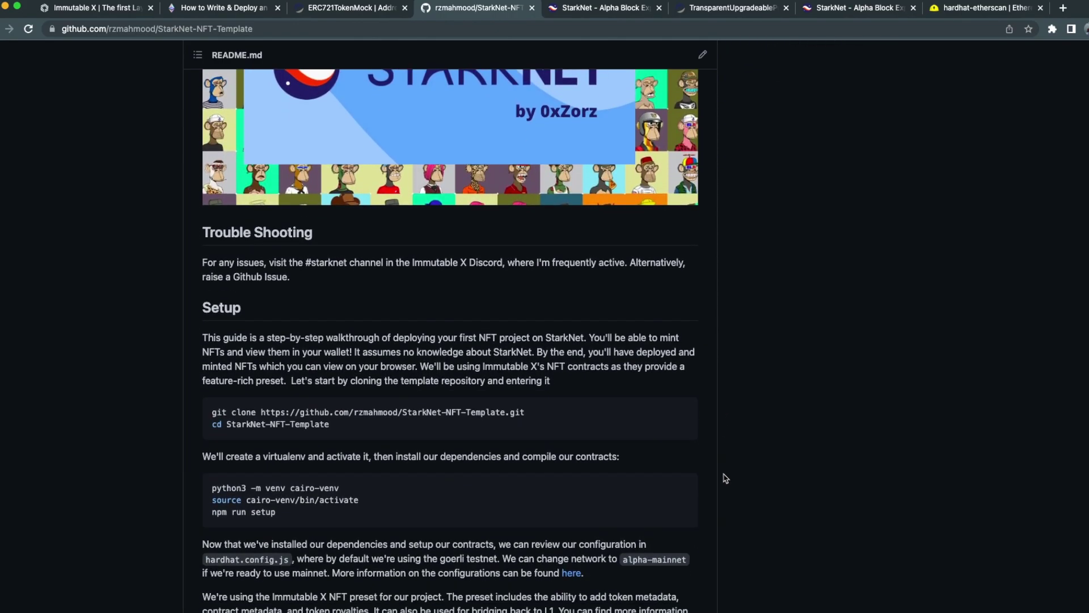
{"action": "scroll", "coordinate": [725, 478], "scroll_direction": "down", "scroll_amount": 3}
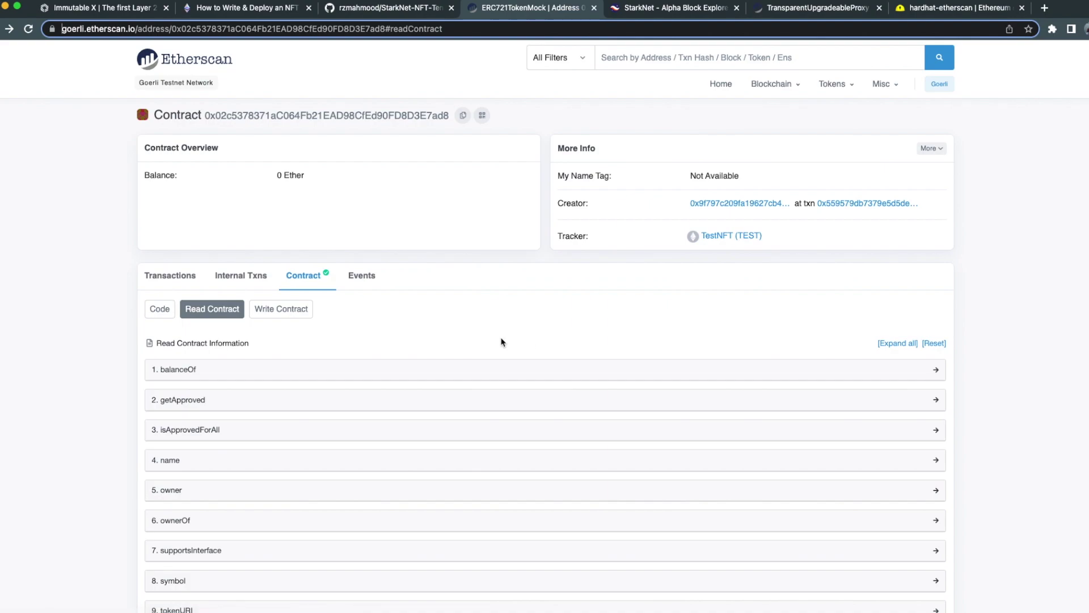
- Go via Voyager to the TransparentUpgradeableProxy Etherscan page and view its verified source code
{"action": "left_click", "coordinate": [658, 12]}
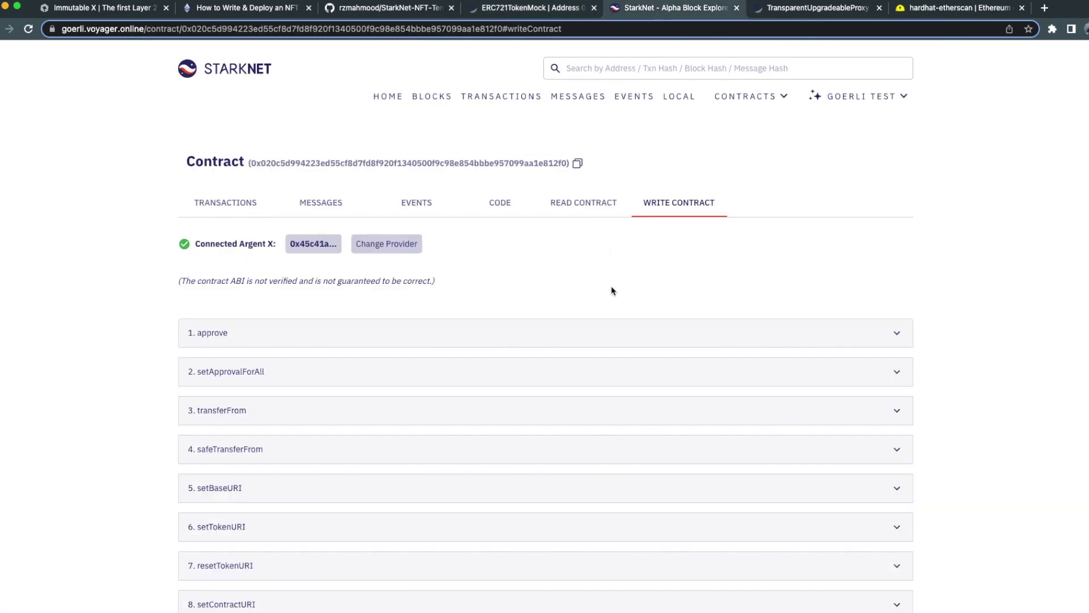
{"action": "left_click", "coordinate": [802, 17]}
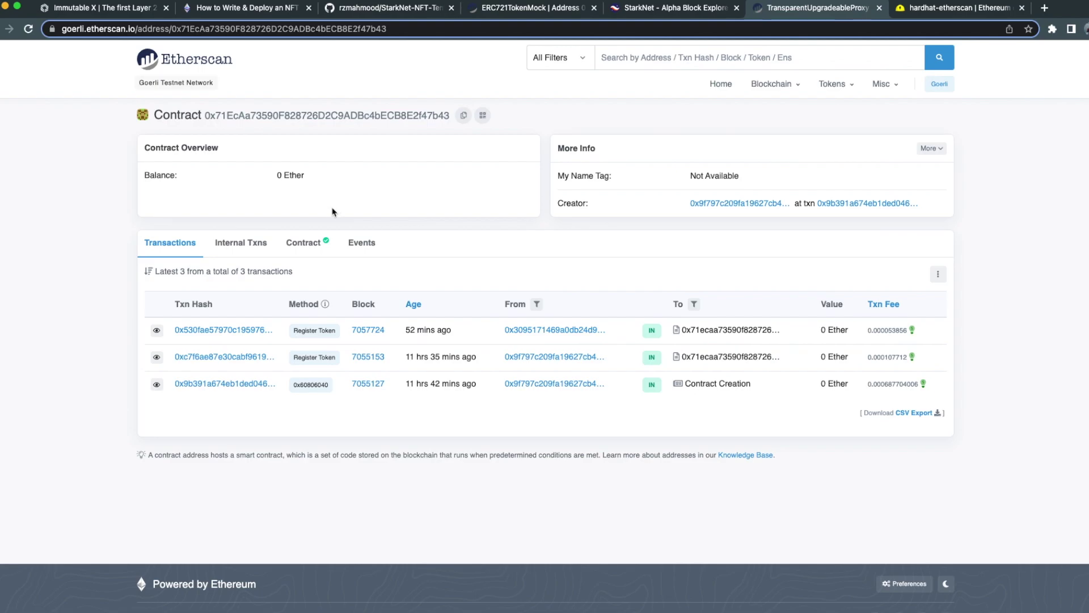
{"action": "left_click", "coordinate": [305, 244]}
- Expand the registerToken function on the proxy's Write as Proxy tab
{"action": "scroll", "coordinate": [401, 248], "scroll_direction": "down", "scroll_amount": 1}
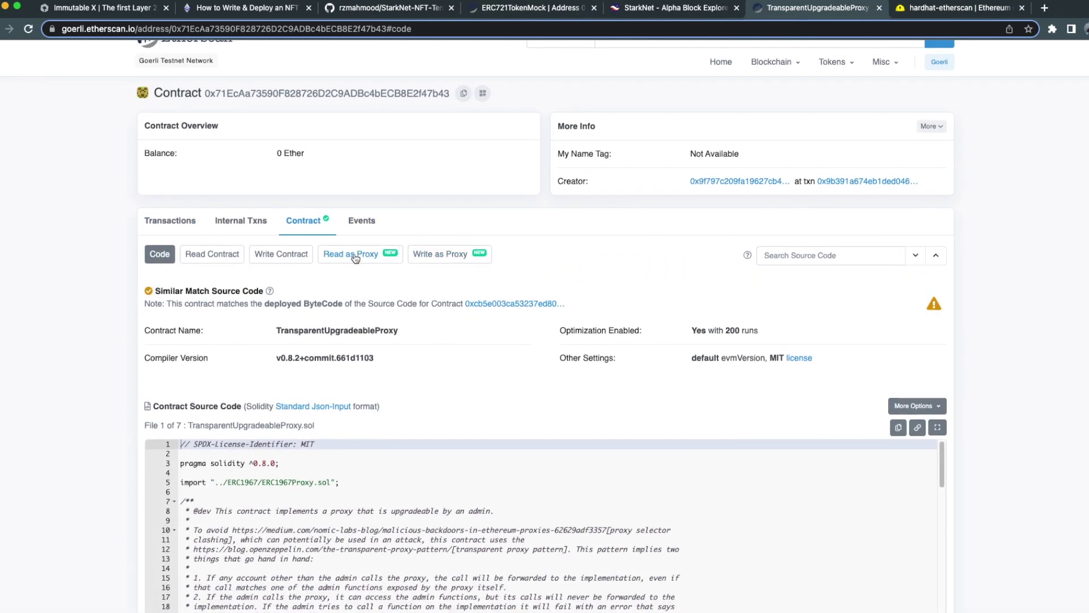
{"action": "left_click", "coordinate": [441, 260]}
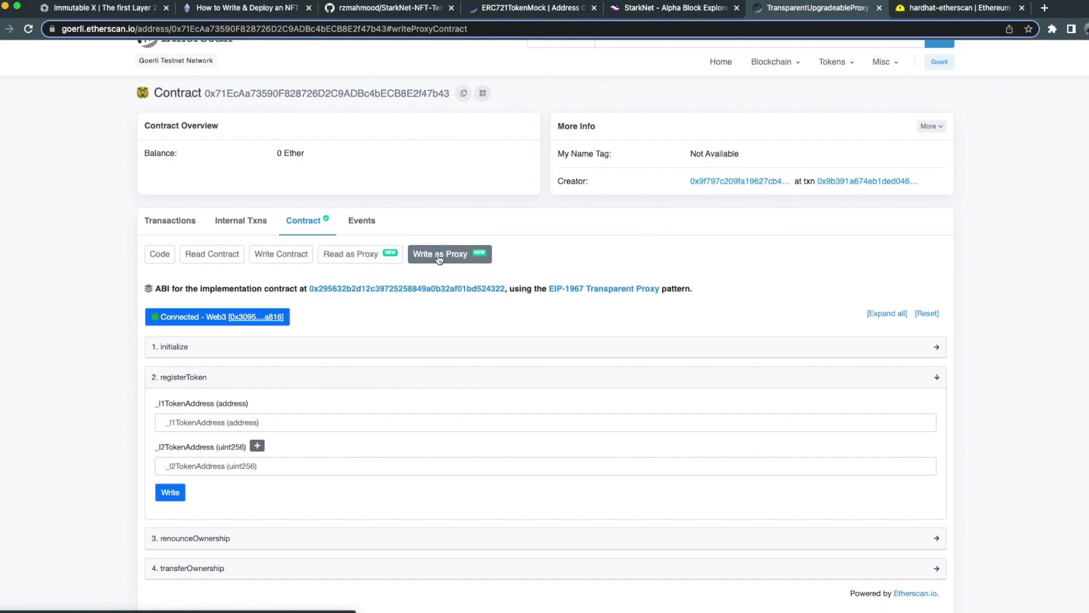
{"action": "scroll", "coordinate": [255, 266], "scroll_direction": "down", "scroll_amount": 1}
{"action": "left_click", "coordinate": [241, 372]}
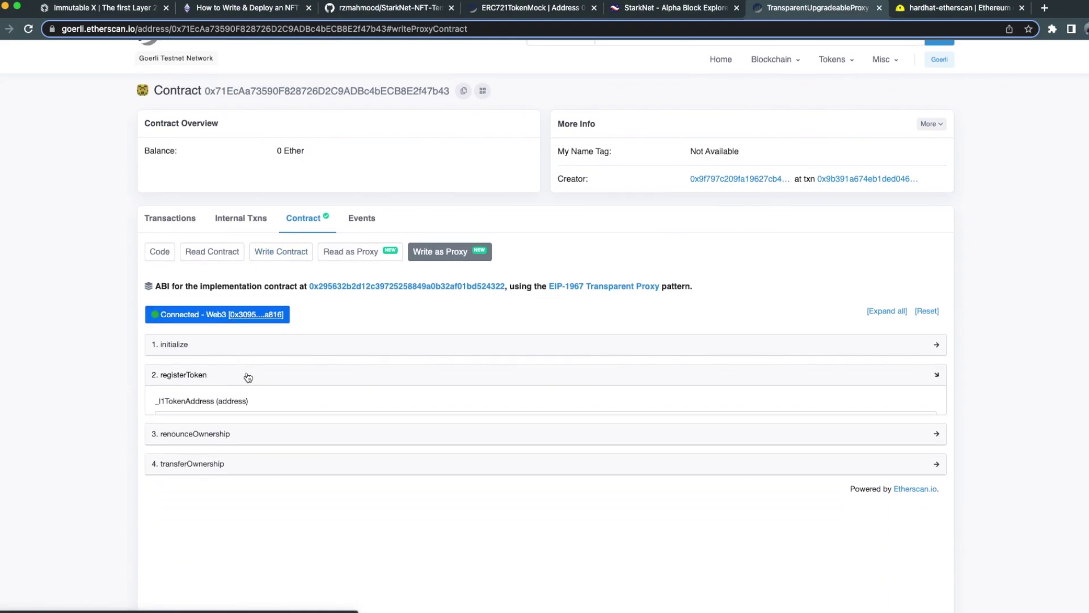
{"action": "left_click", "coordinate": [227, 377]}
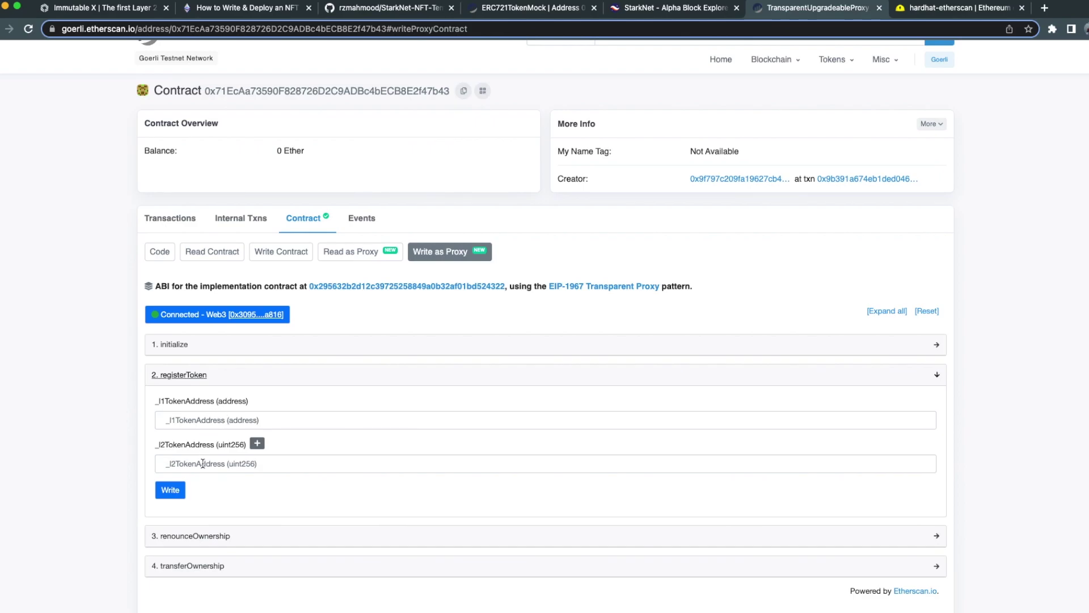
- Paste the TestNFT contract address into registerToken's _l1TokenAddress field
{"action": "left_click", "coordinate": [497, 12]}
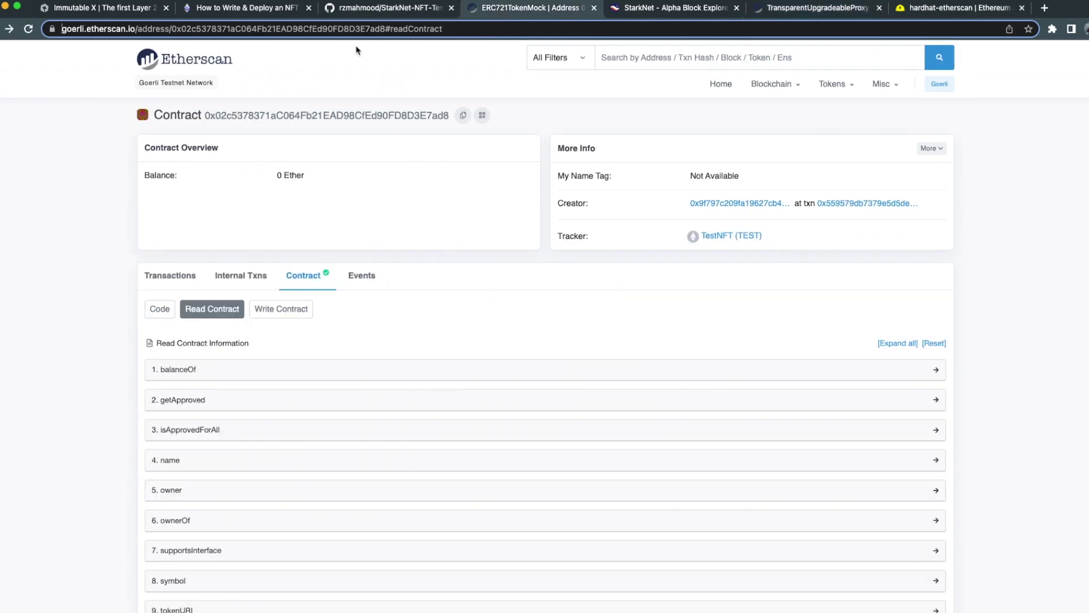
{"action": "left_click", "coordinate": [462, 116]}
{"action": "left_click", "coordinate": [816, 8]}
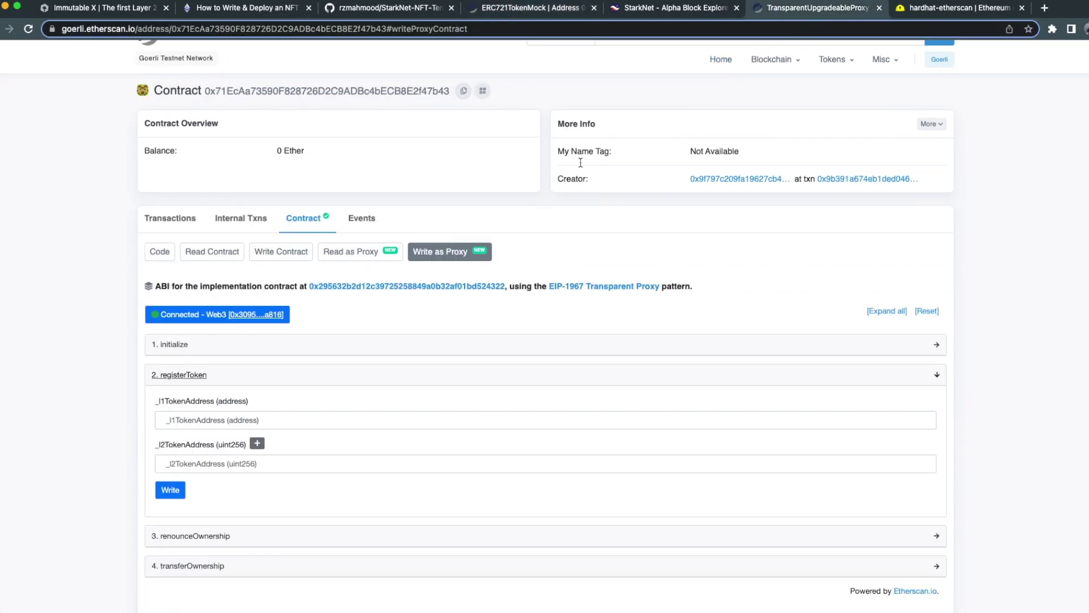
{"action": "left_click", "coordinate": [206, 419]}
{"action": "key", "text": "super+v"}
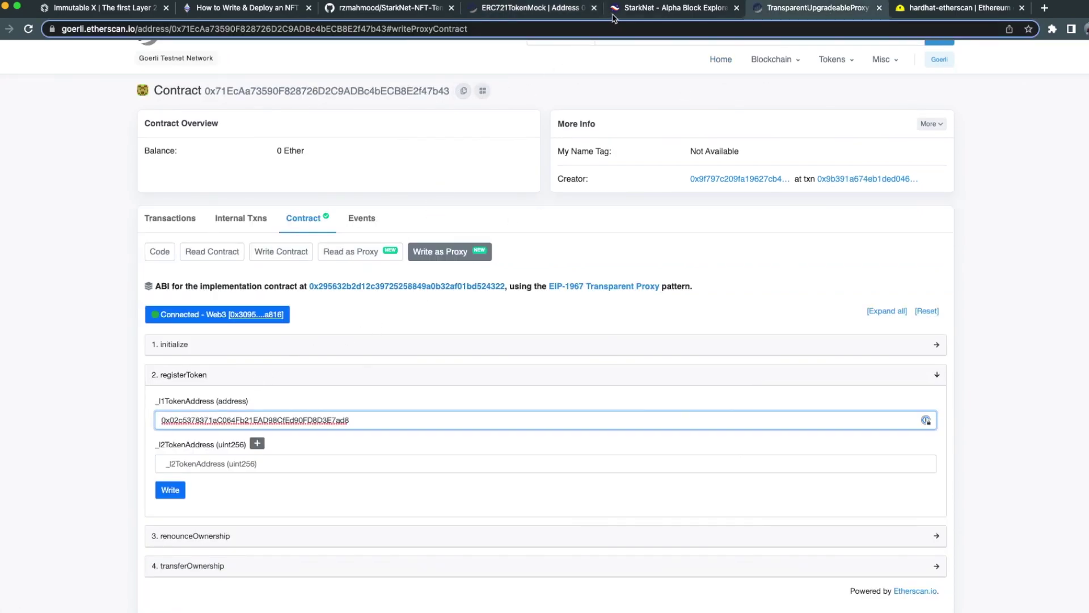
- Copy the StarkNet contract address from Voyager into the _l2TokenAddress field
{"action": "left_click", "coordinate": [615, 13]}
{"action": "left_click", "coordinate": [578, 163]}
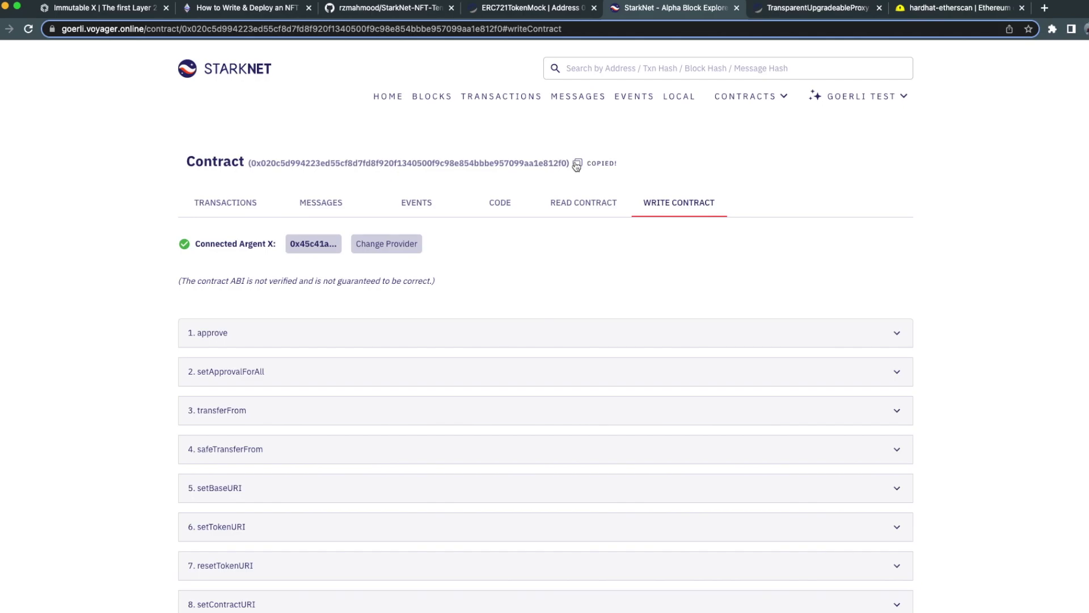
{"action": "left_click", "coordinate": [785, 12]}
{"action": "left_click", "coordinate": [212, 460]}
{"action": "key", "text": "super+v"}
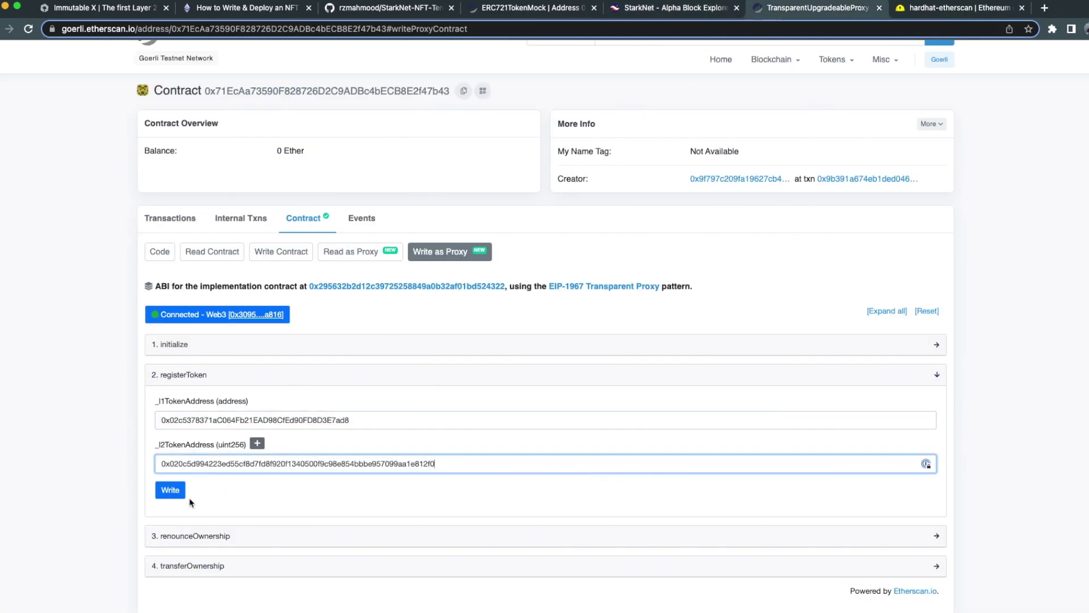
- Submit registerToken, review MetaMask's gas warning, and dismiss the request unsigned
{"action": "left_click", "coordinate": [170, 496]}
{"action": "left_click", "coordinate": [170, 496]}
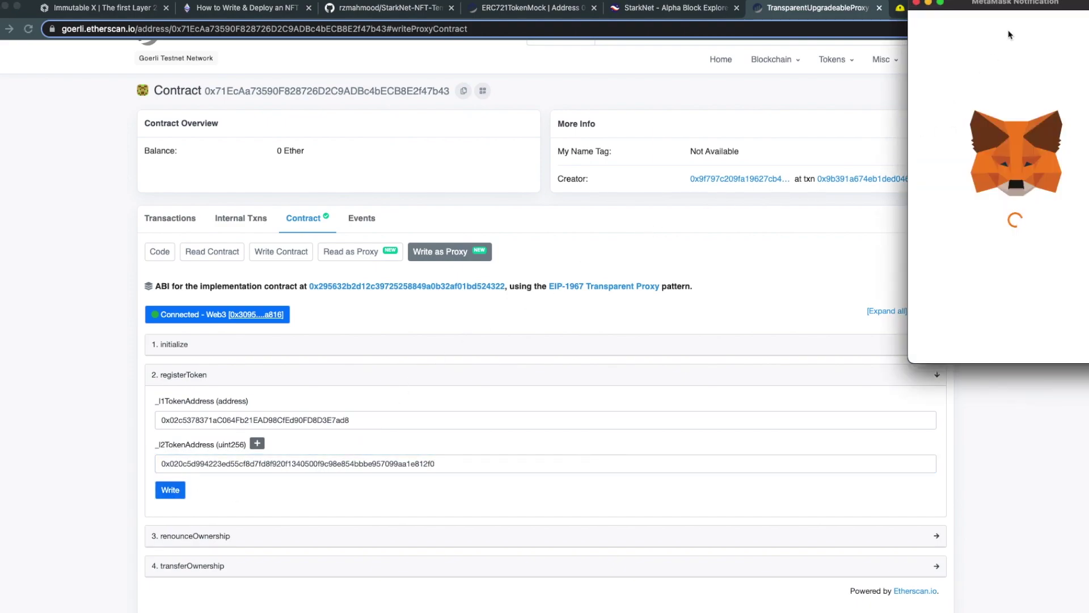
{"action": "left_click_drag", "start_coordinate": [1020, 5], "coordinate": [805, 147]}
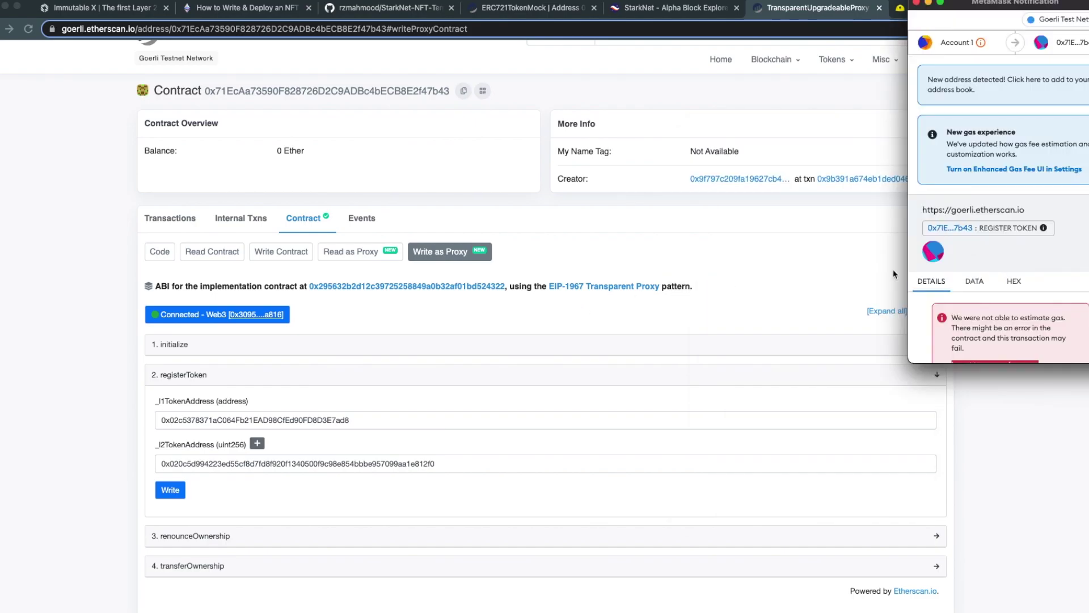
{"action": "scroll", "coordinate": [958, 271], "scroll_direction": "down", "scroll_amount": 2}
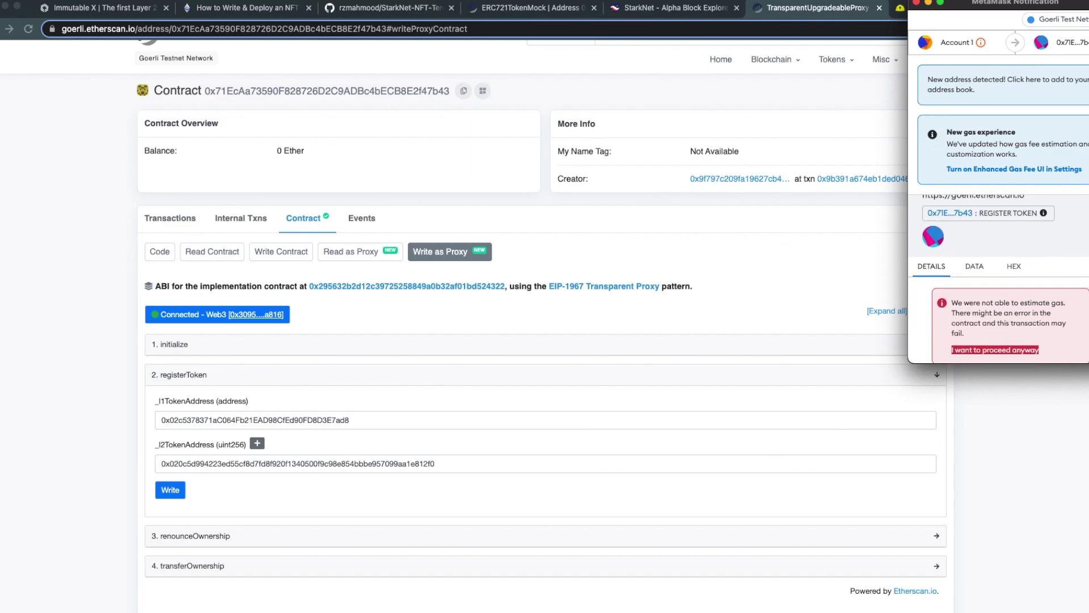
{"action": "left_click", "coordinate": [916, 2]}
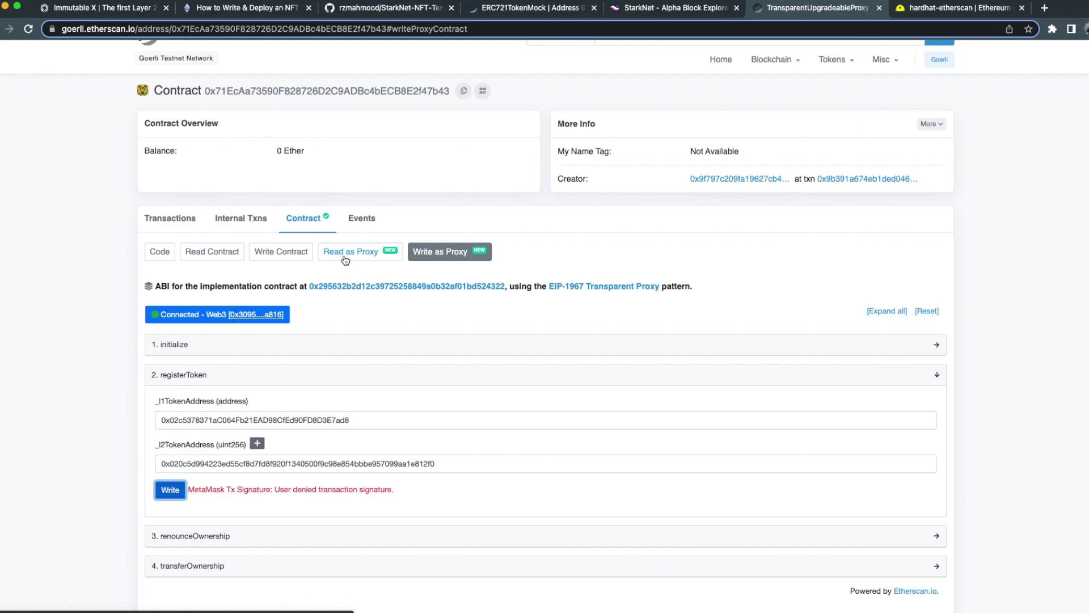
- Query getL2Token with the TestNFT address on Read as Proxy, then retry registerToken
{"action": "double_click", "coordinate": [276, 421]}
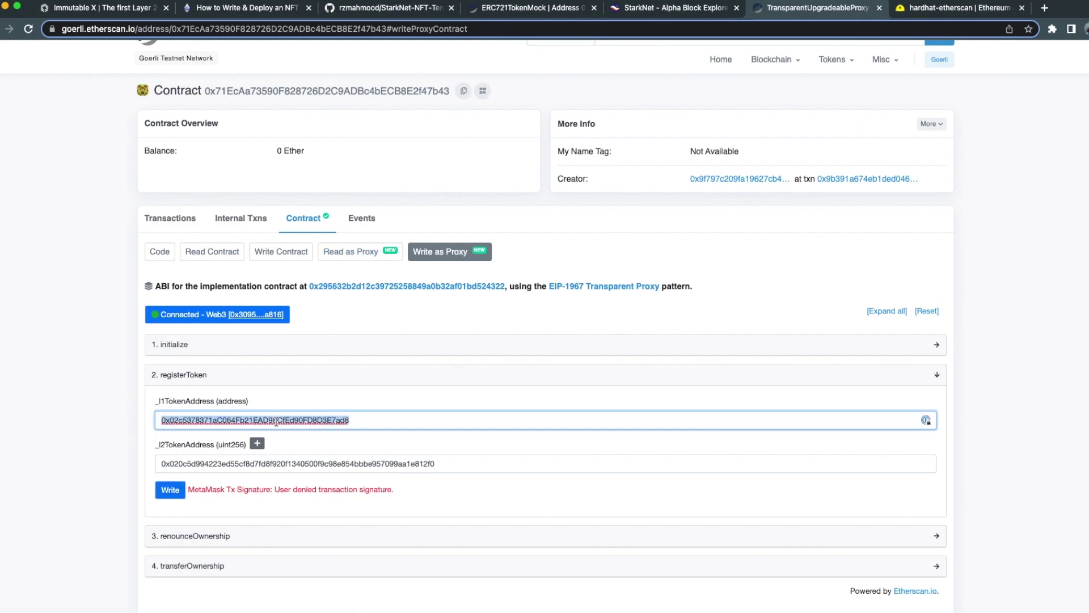
{"action": "left_click", "coordinate": [355, 251]}
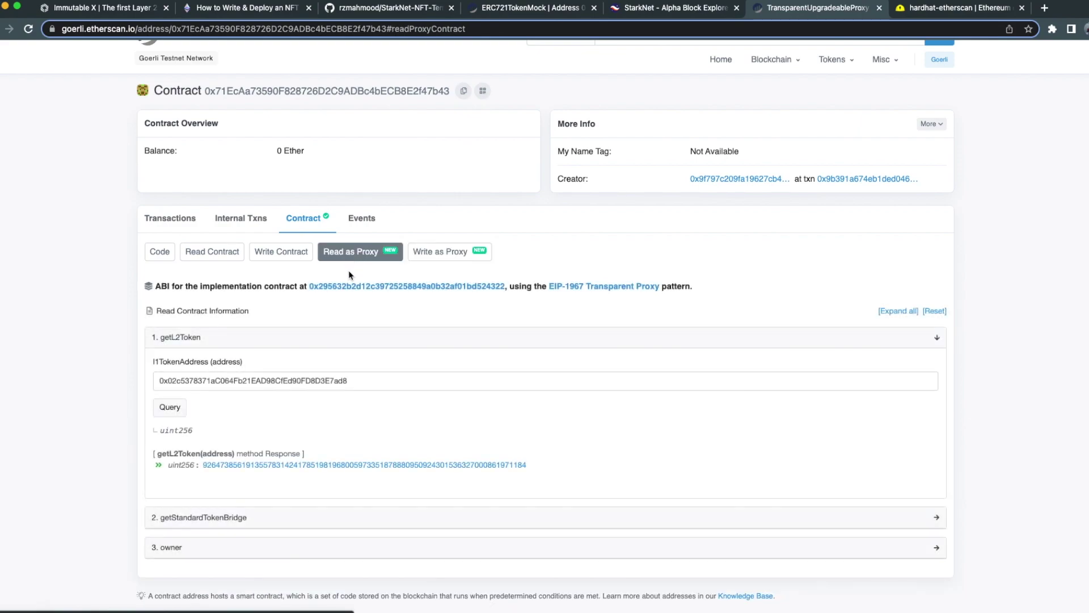
{"action": "double_click", "coordinate": [188, 379]}
{"action": "left_click", "coordinate": [191, 381]}
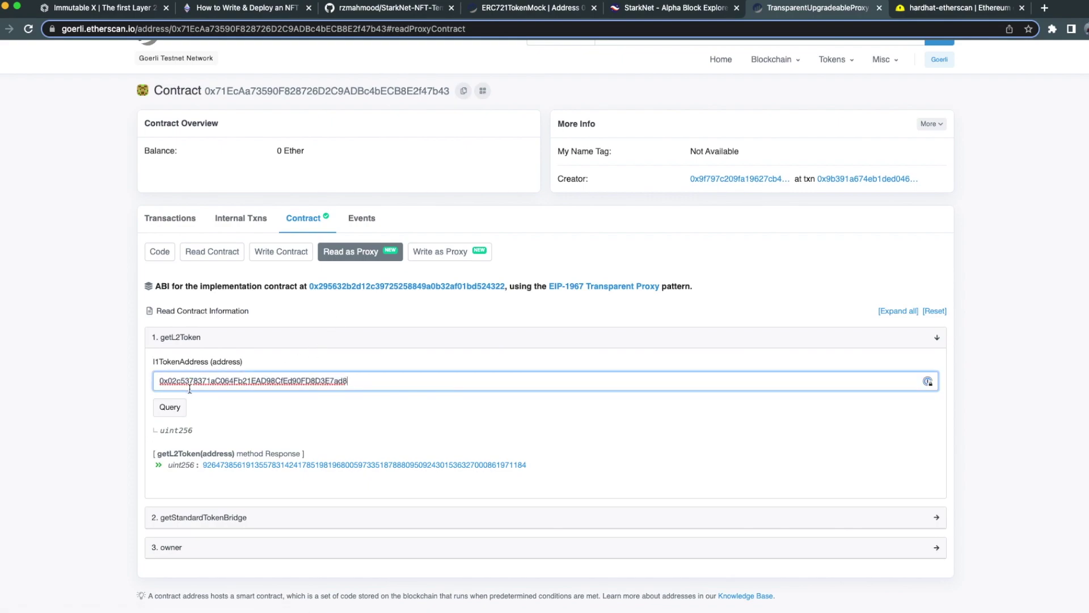
{"action": "left_click", "coordinate": [177, 418]}
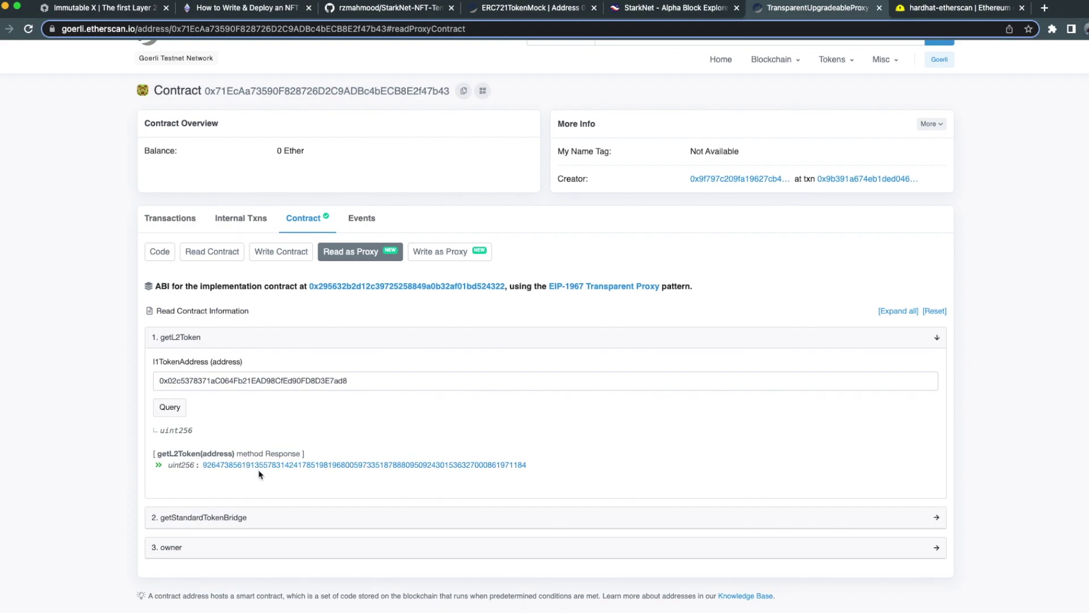
{"action": "left_click", "coordinate": [435, 252]}
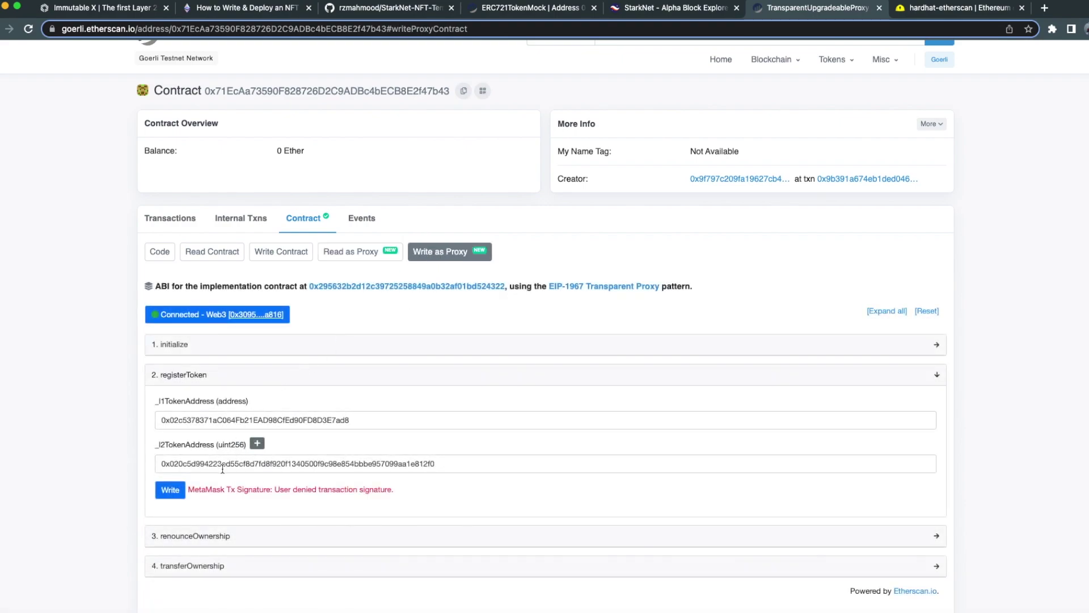
{"action": "left_click", "coordinate": [170, 489]}
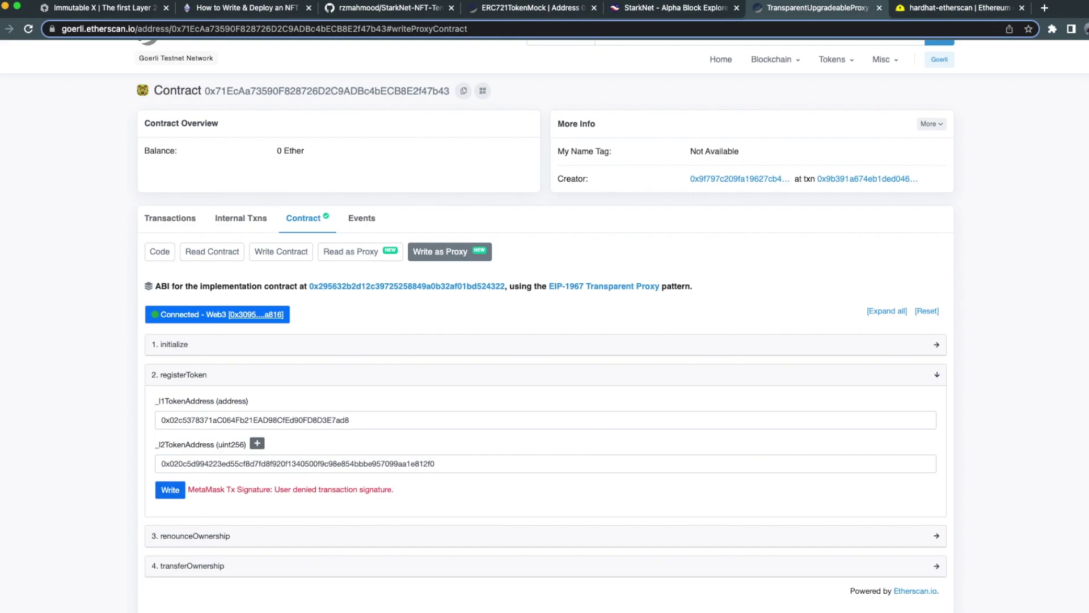
- Check 'minter' in the README's add-minter command, then return to Voyager's write functions
{"action": "left_click", "coordinate": [645, 15]}
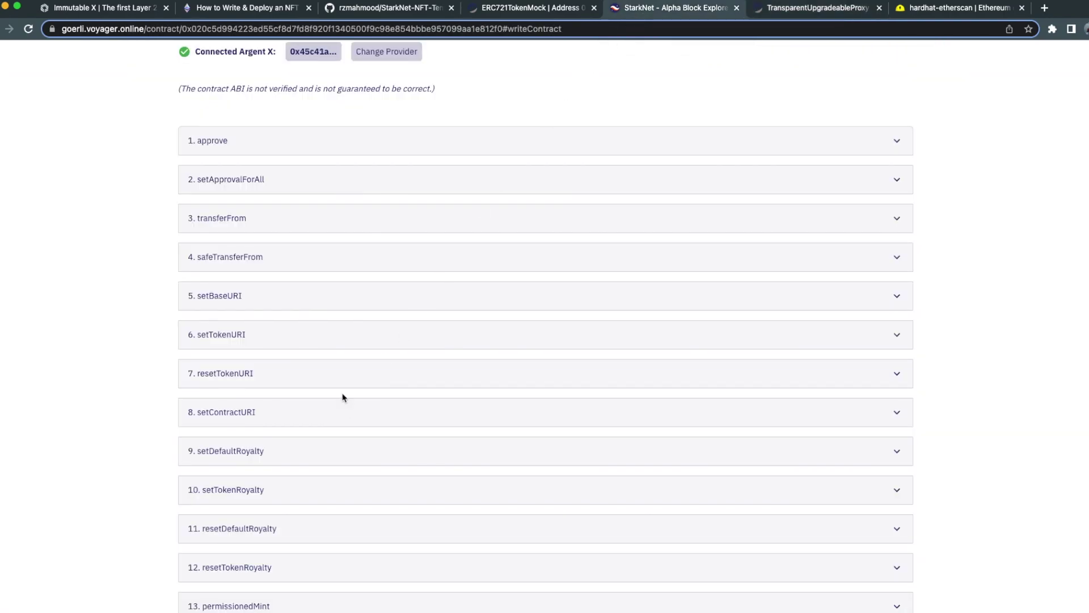
{"action": "left_click", "coordinate": [369, 11]}
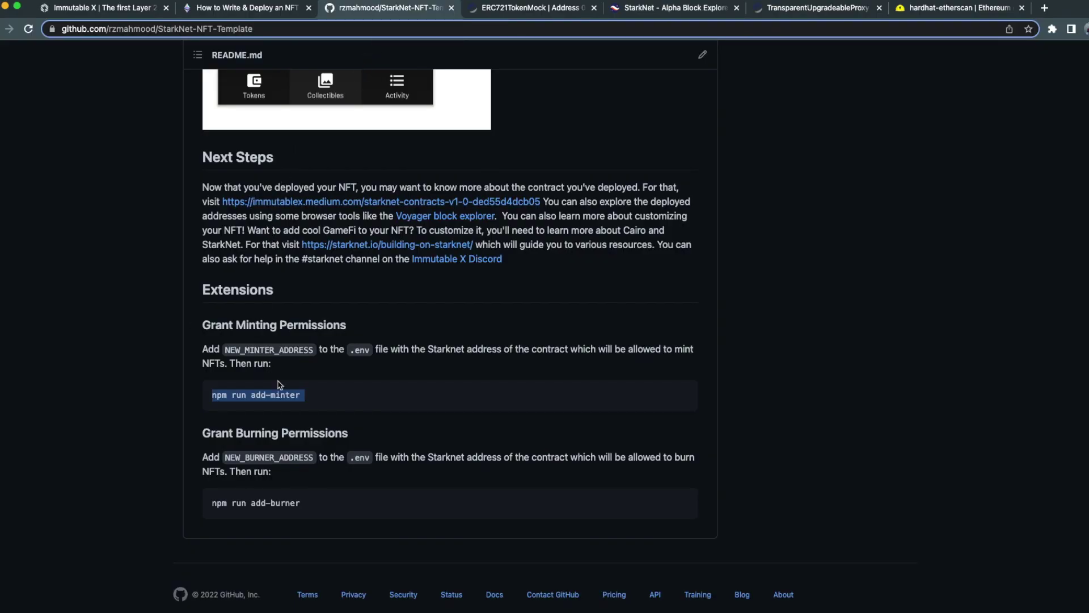
{"action": "double_click", "coordinate": [290, 395]}
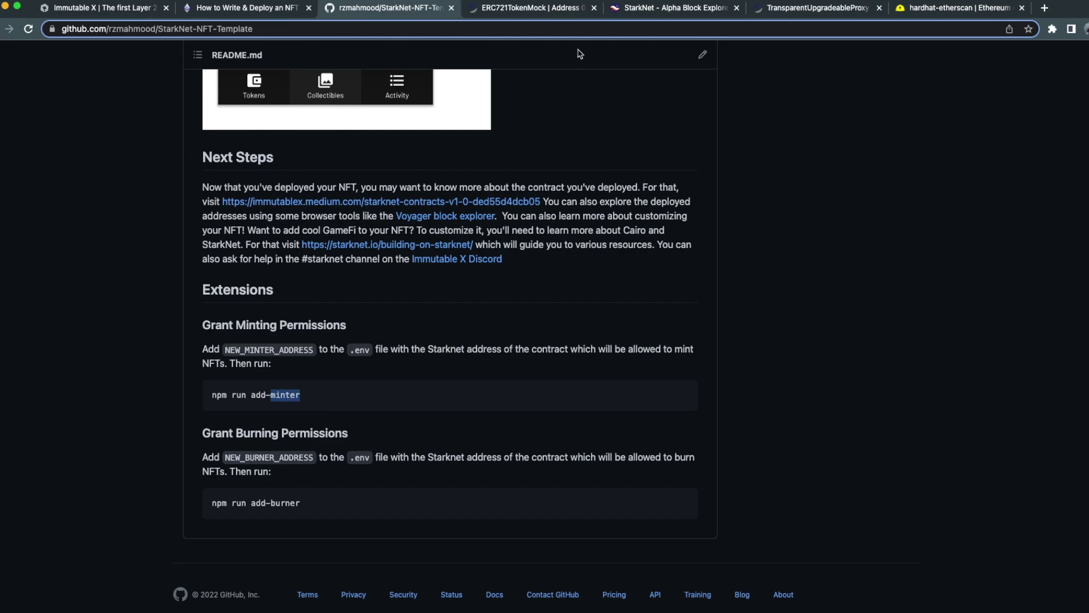
{"action": "left_click", "coordinate": [658, 8]}
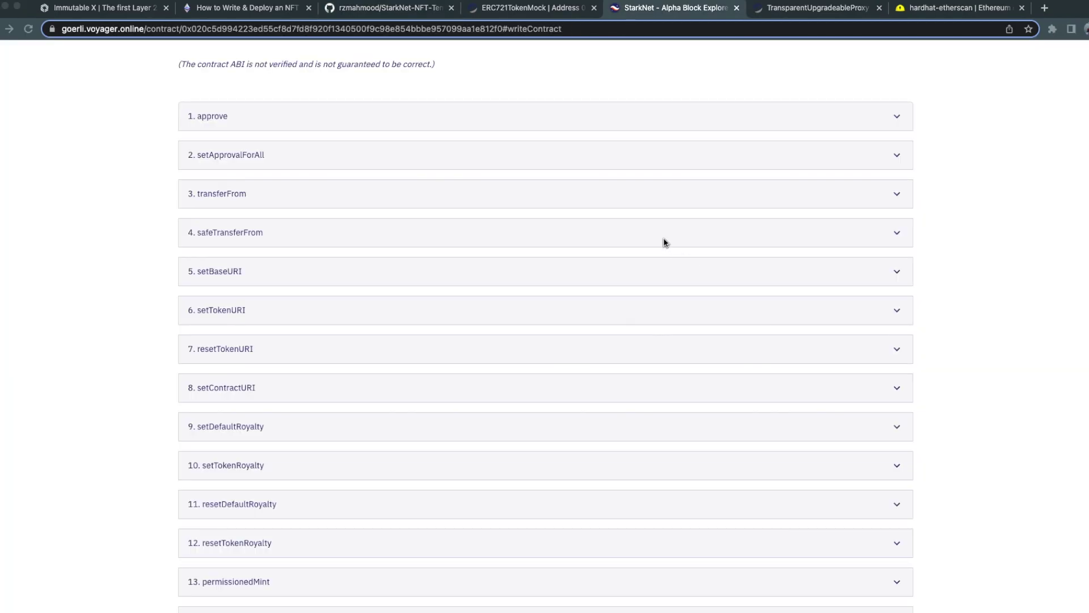
- Select the grantRole role value, check the README's Grant Minting Permissions, and return to Voyager
{"action": "scroll", "coordinate": [704, 253], "scroll_direction": "up", "scroll_amount": 1}
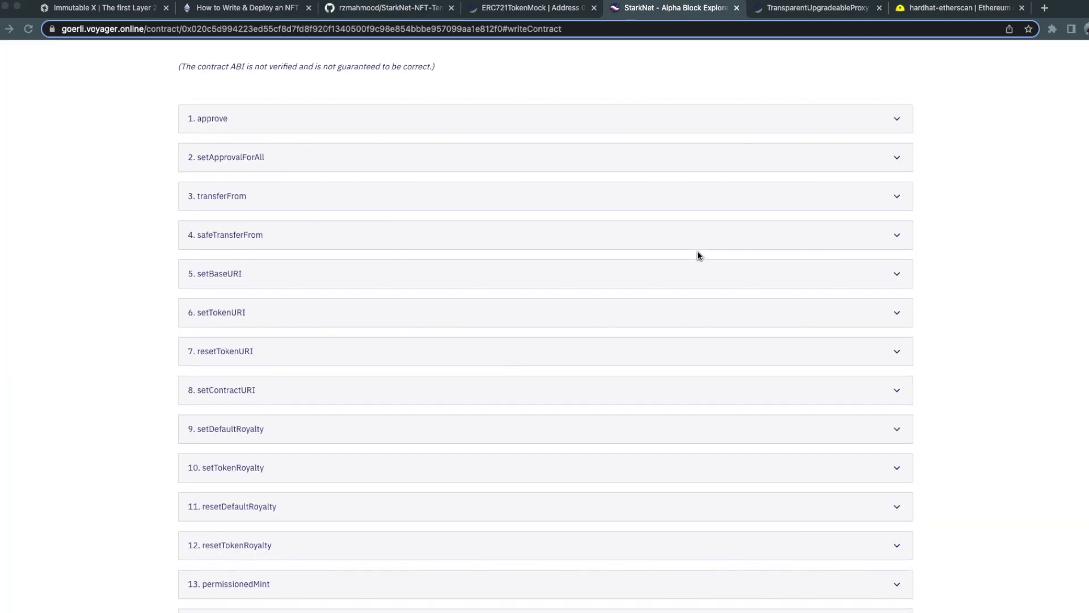
{"action": "scroll", "coordinate": [699, 255], "scroll_direction": "up", "scroll_amount": 2}
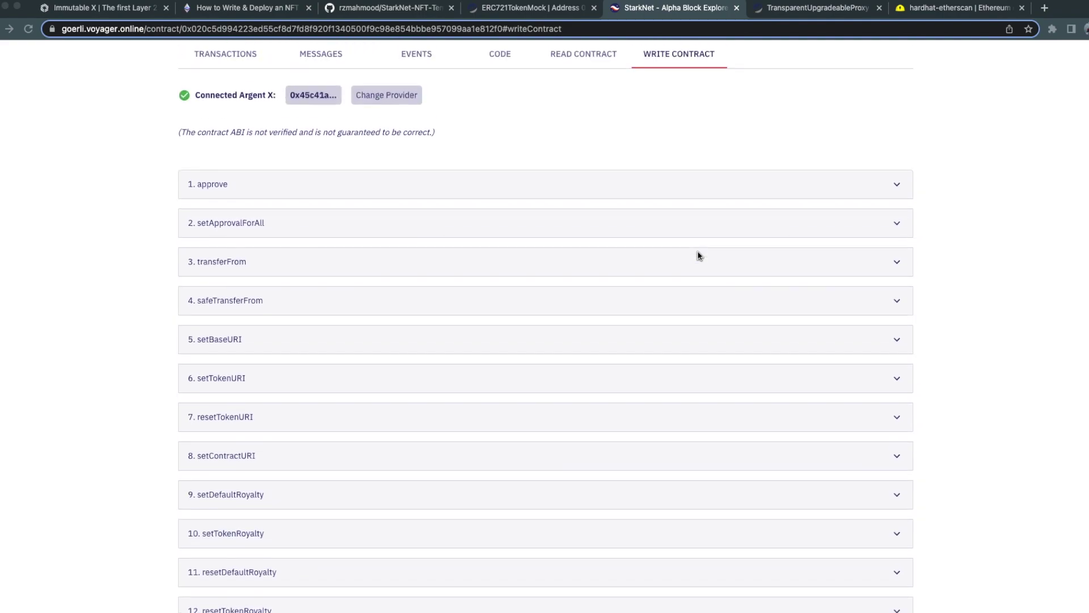
{"action": "scroll", "coordinate": [673, 277], "scroll_direction": "down", "scroll_amount": 3}
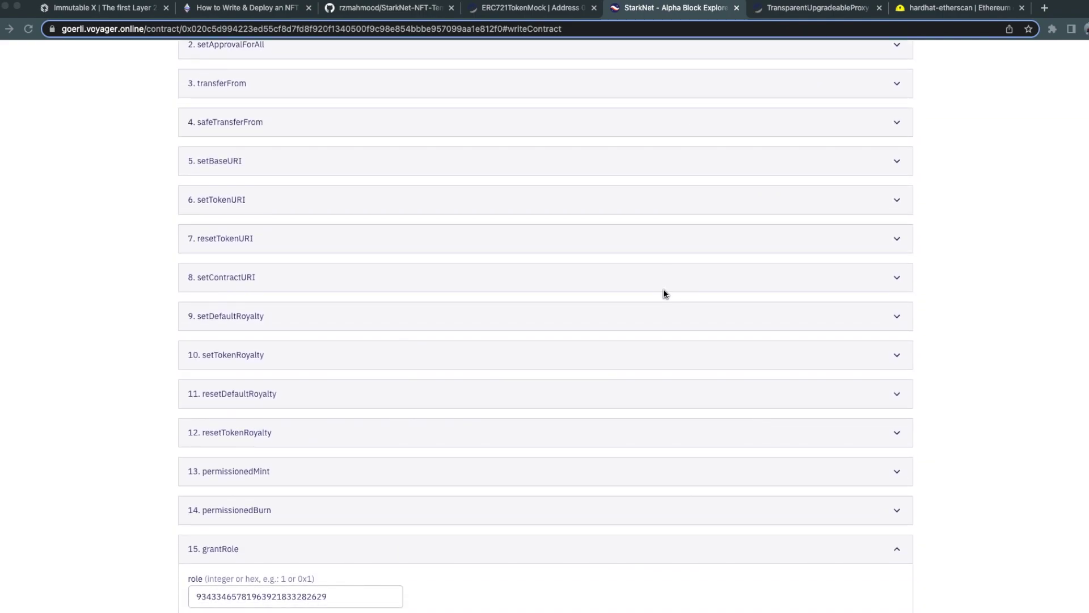
{"action": "scroll", "coordinate": [663, 292], "scroll_direction": "down", "scroll_amount": 3}
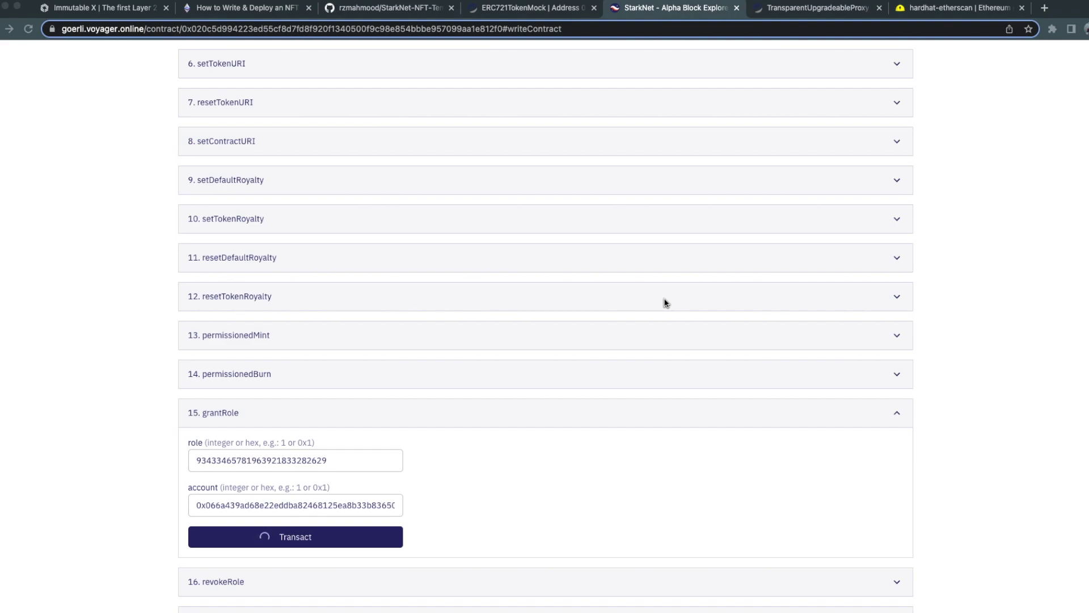
{"action": "scroll", "coordinate": [584, 355], "scroll_direction": "down", "scroll_amount": 1}
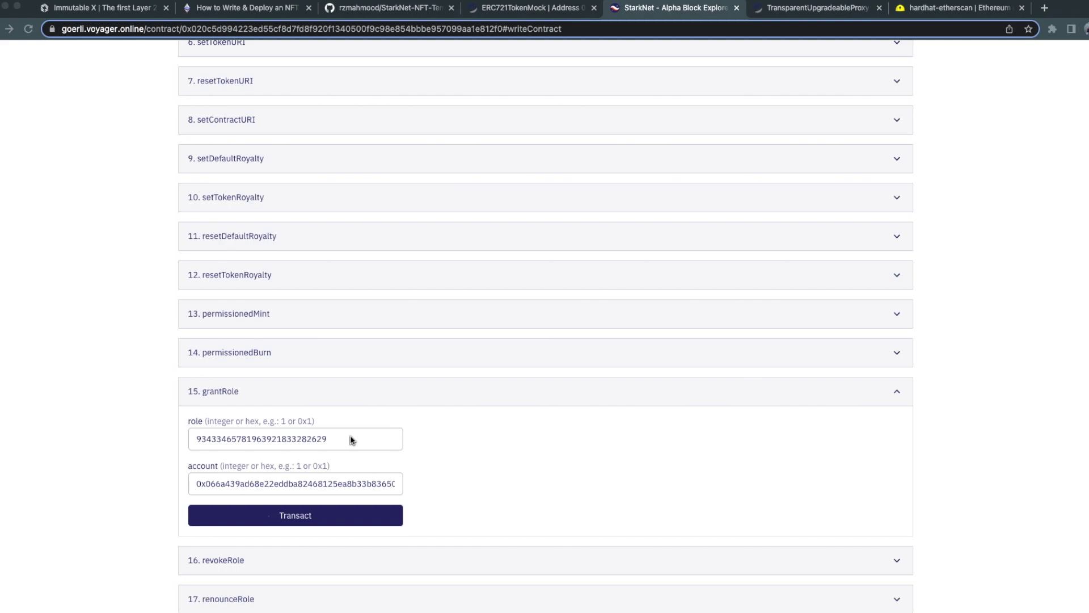
{"action": "double_click", "coordinate": [286, 441]}
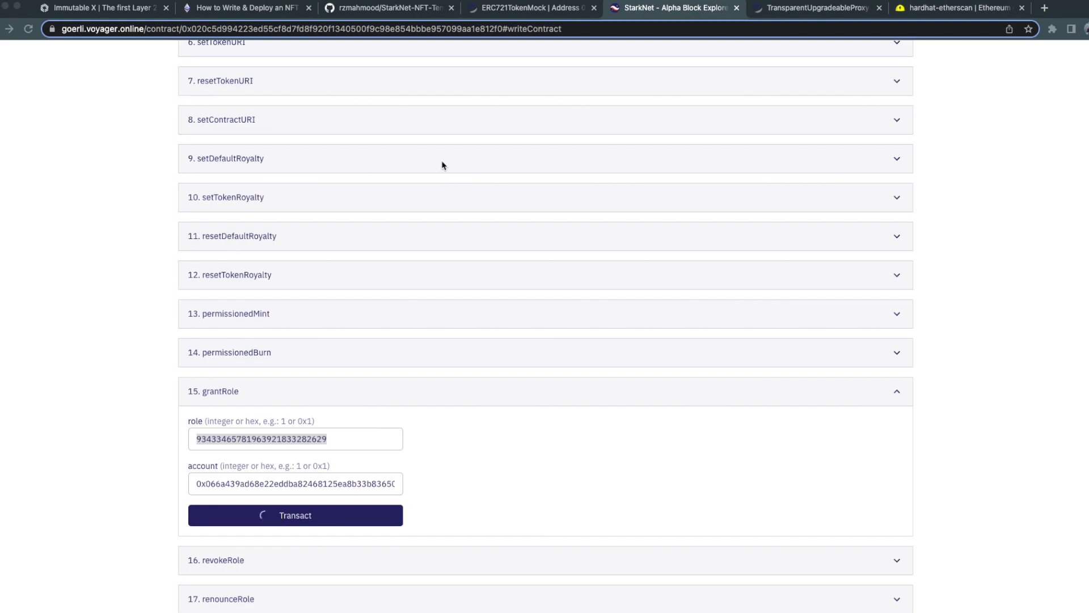
{"action": "left_click", "coordinate": [405, 10]}
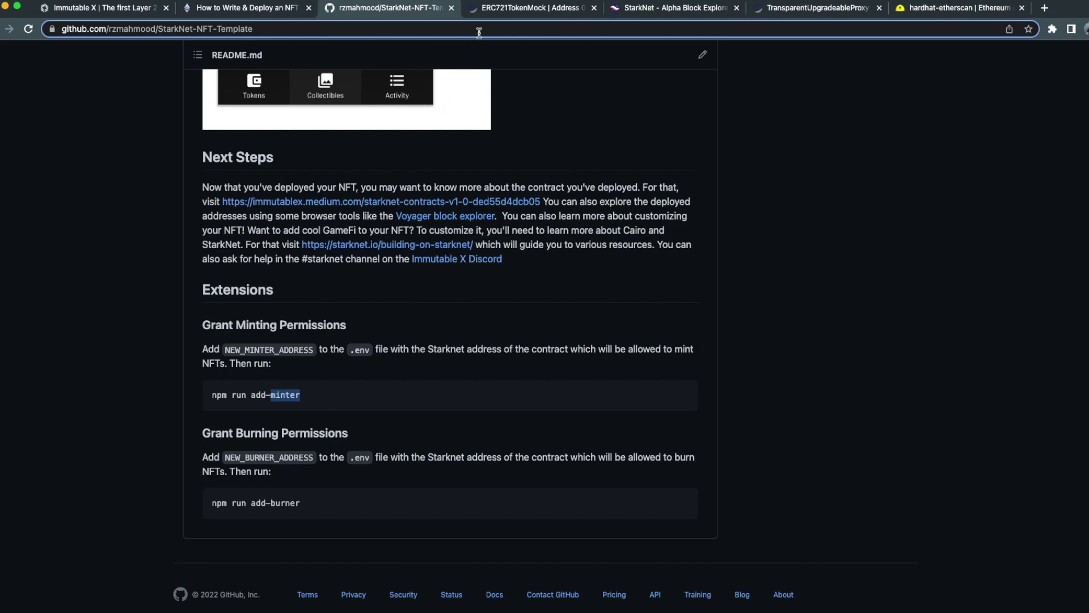
{"action": "left_click", "coordinate": [495, 9]}
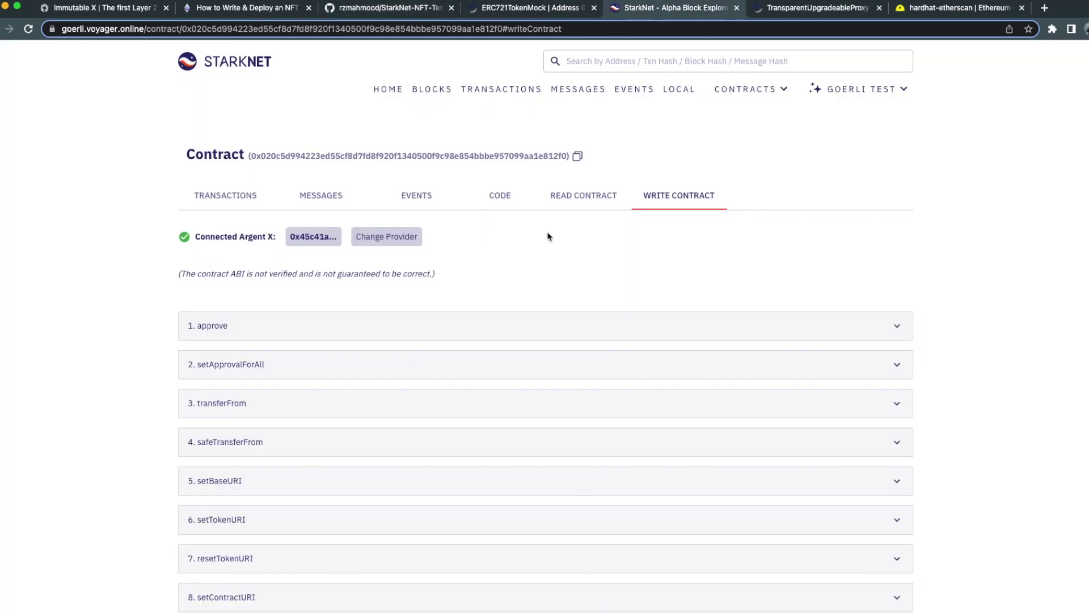
{"action": "left_click", "coordinate": [566, 204]}
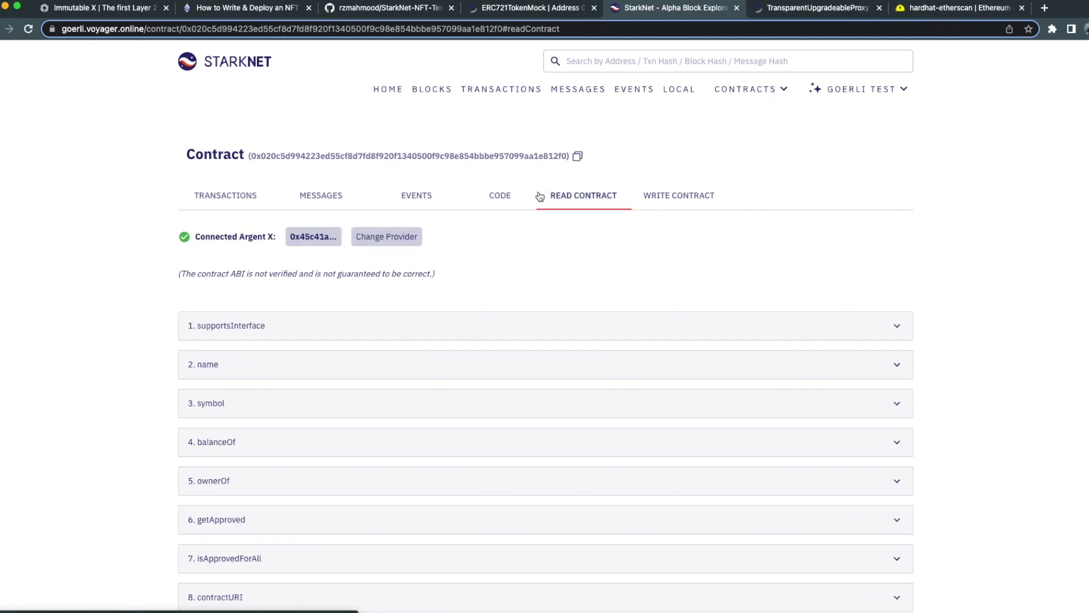
{"action": "scroll", "coordinate": [454, 243], "scroll_direction": "down", "scroll_amount": 2}
{"action": "scroll", "coordinate": [449, 253], "scroll_direction": "down", "scroll_amount": 5}
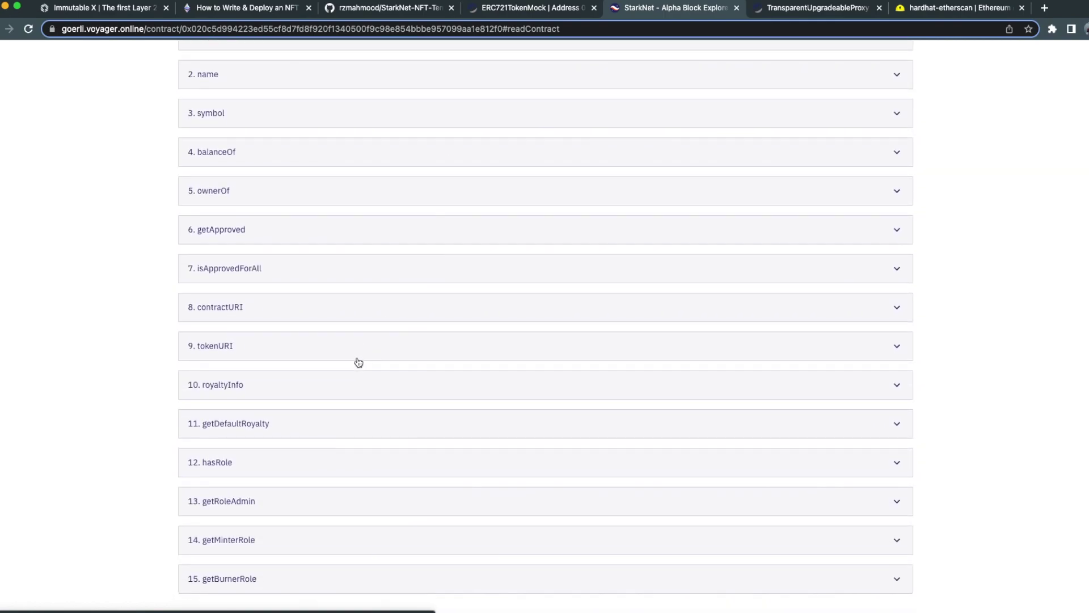
{"action": "left_click", "coordinate": [312, 547]}
{"action": "scroll", "coordinate": [314, 555], "scroll_direction": "down", "scroll_amount": 1}
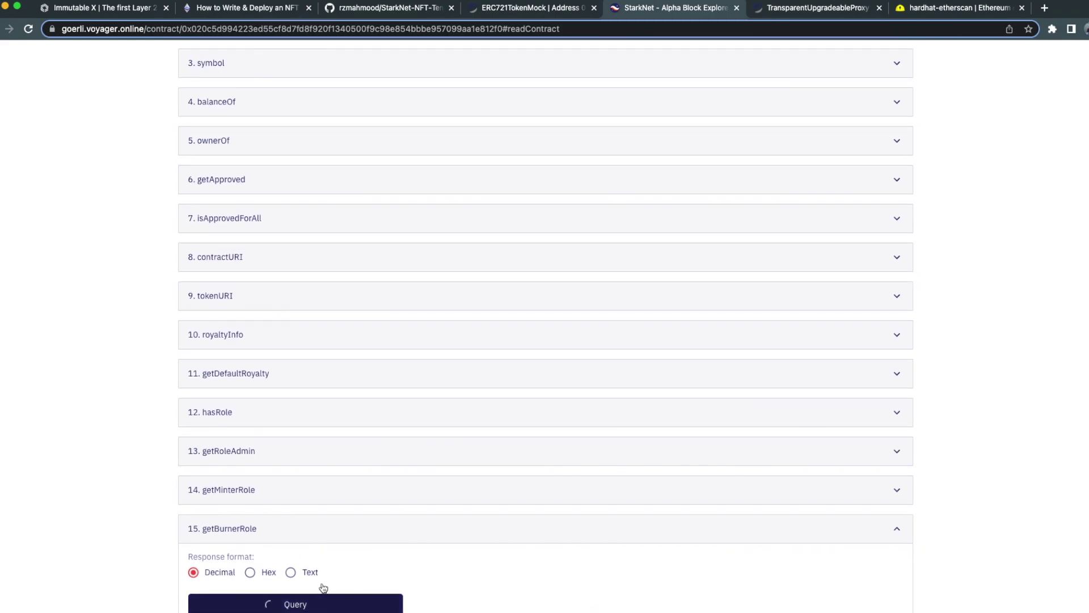
{"action": "scroll", "coordinate": [323, 567], "scroll_direction": "down", "scroll_amount": 2}
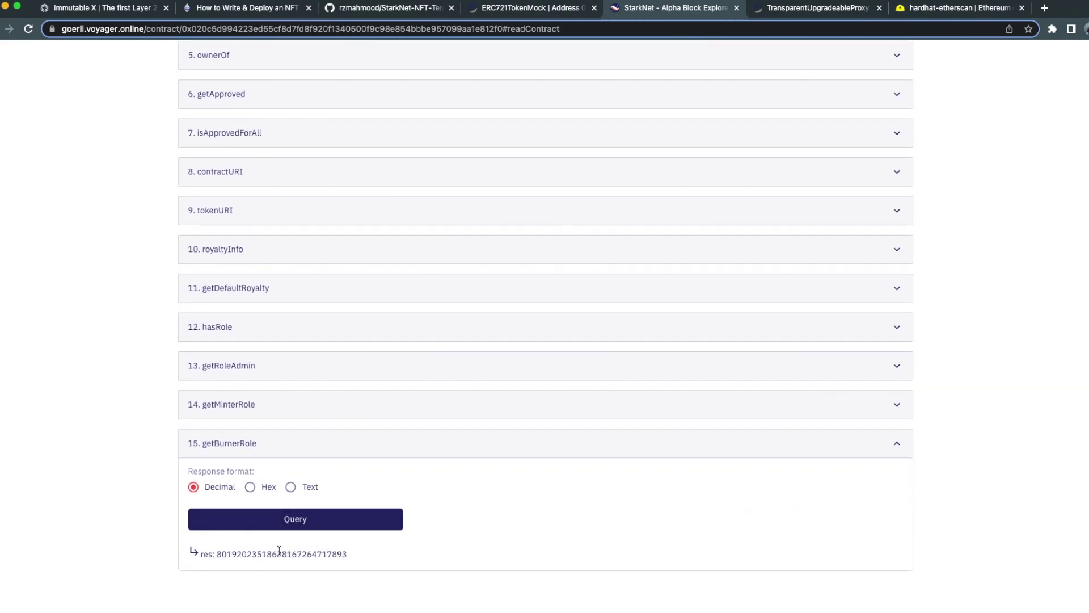
{"action": "double_click", "coordinate": [279, 552]}
{"action": "key", "text": "super+c"}
{"action": "scroll", "coordinate": [375, 454], "scroll_direction": "up", "scroll_amount": 10}
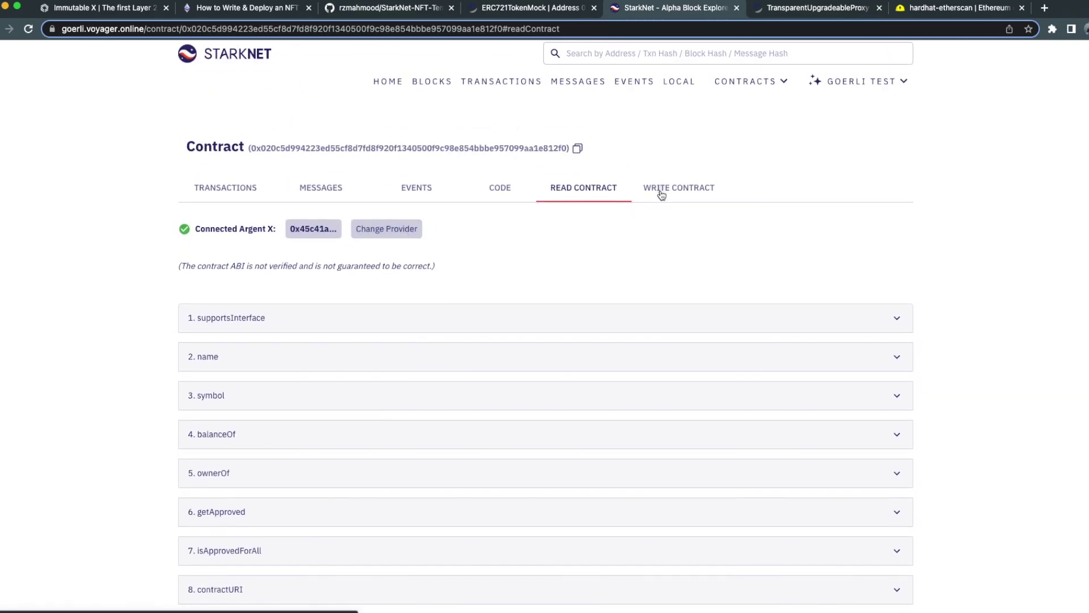
- Fill grantRole with the burner role number and the account address
{"action": "left_click", "coordinate": [660, 189]}
{"action": "scroll", "coordinate": [501, 294], "scroll_direction": "down", "scroll_amount": 4}
{"action": "scroll", "coordinate": [447, 345], "scroll_direction": "down", "scroll_amount": 4}
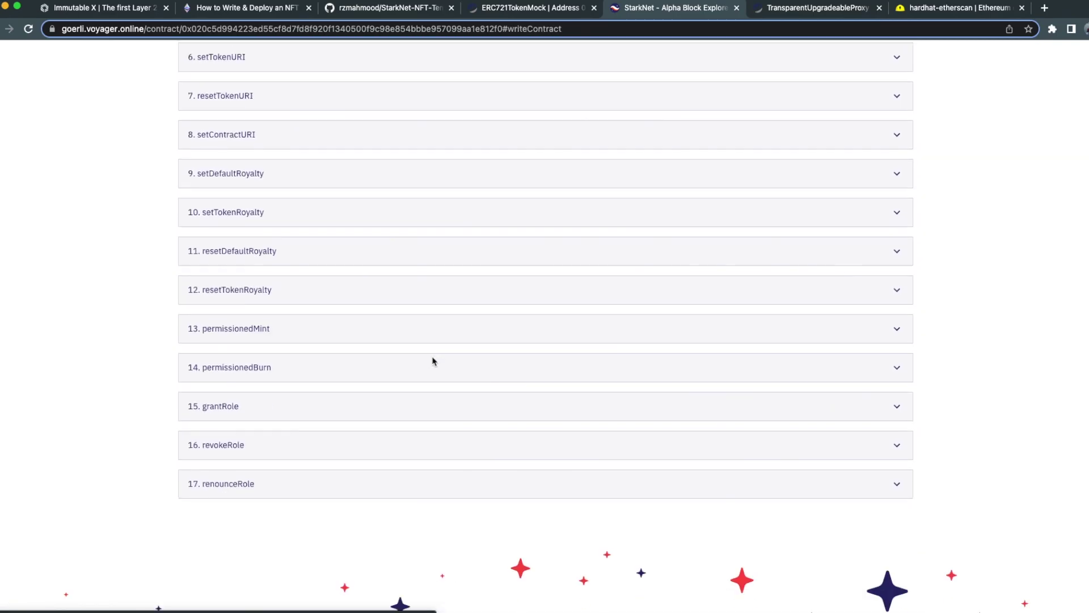
{"action": "left_click", "coordinate": [297, 384]}
{"action": "left_click", "coordinate": [275, 430]}
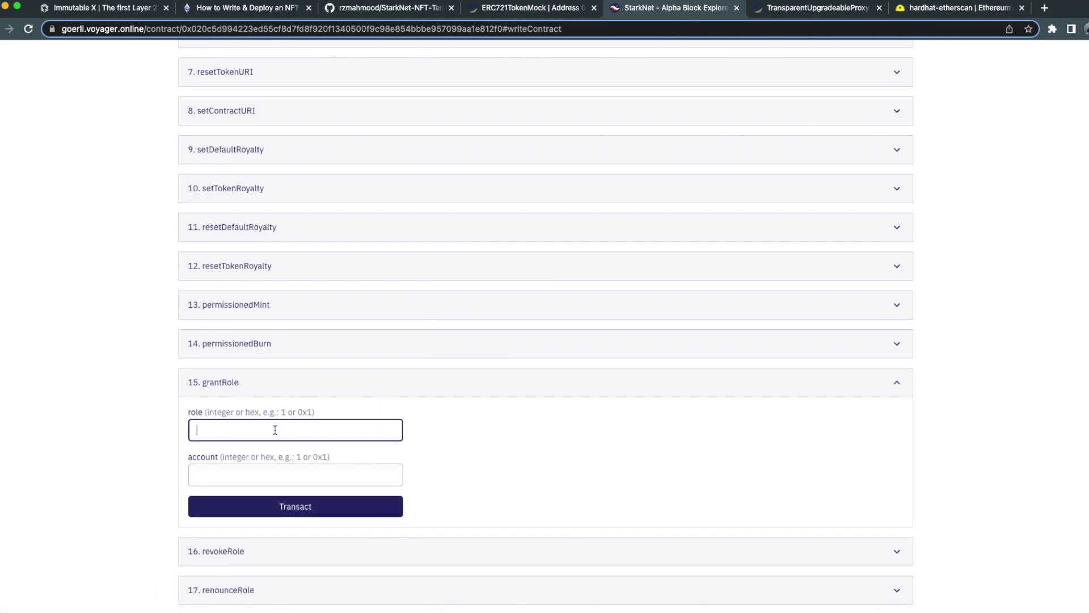
{"action": "key", "text": "super+v"}
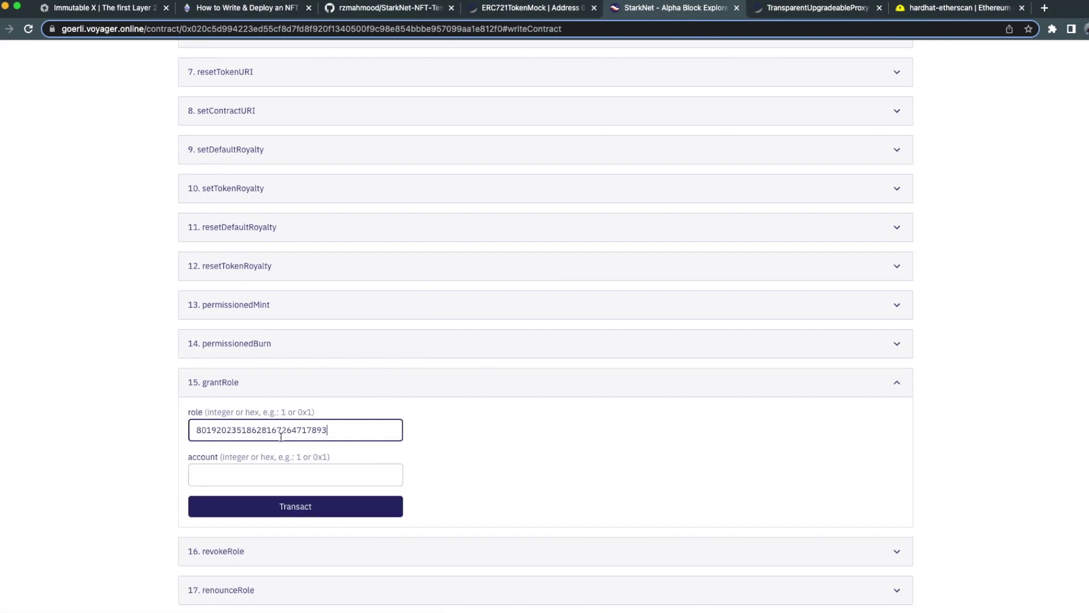
{"action": "left_click", "coordinate": [285, 479]}
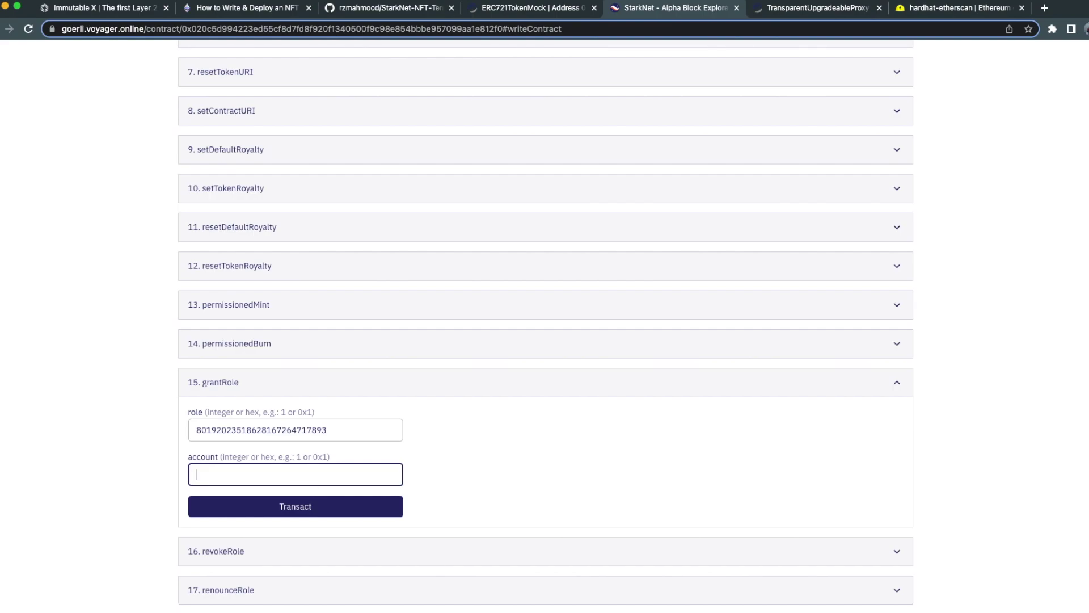
{"action": "key", "text": "super+Tab"}
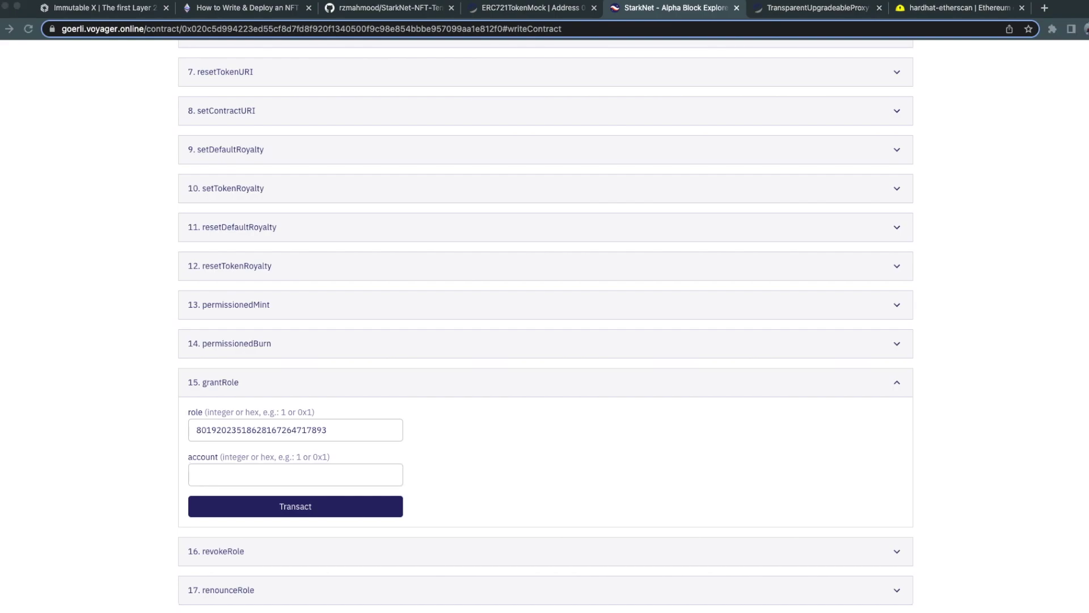
{"action": "left_click", "coordinate": [363, 479]}
{"action": "key", "text": "super+v"}
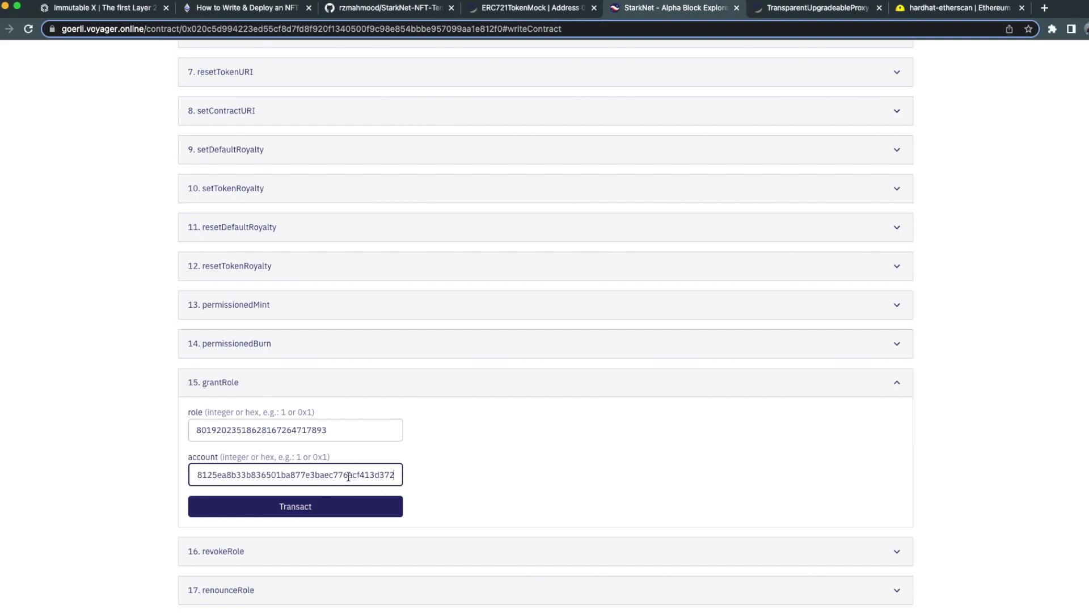
- Submit grantRole, dismiss ArgentX's predicted-failure request, and switch to the Etherscan tab
{"action": "left_click", "coordinate": [338, 511]}
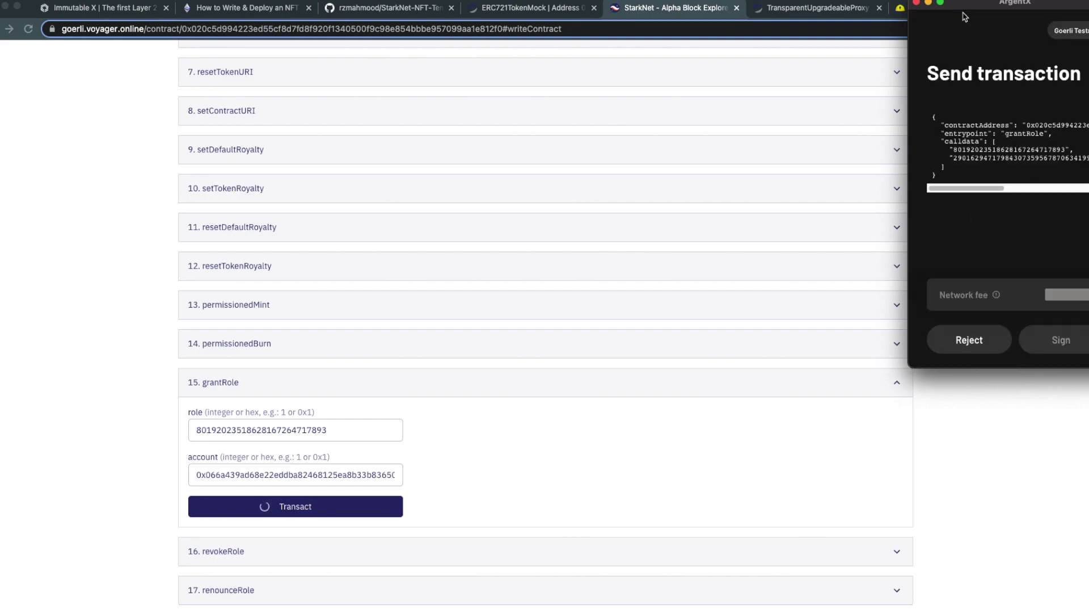
{"action": "left_click_drag", "start_coordinate": [959, 10], "coordinate": [893, 65]}
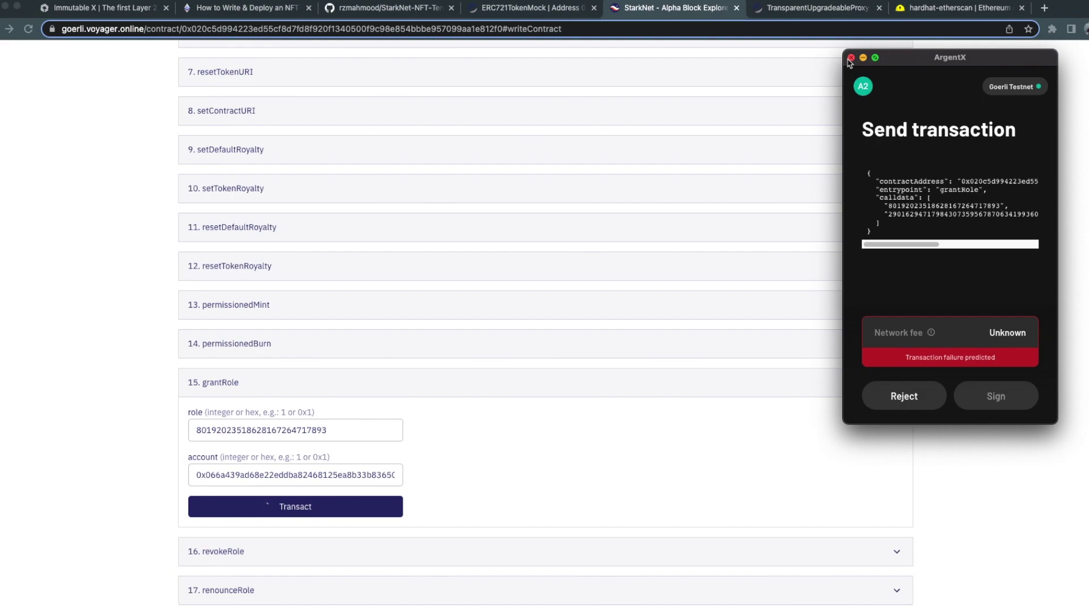
{"action": "left_click", "coordinate": [851, 58]}
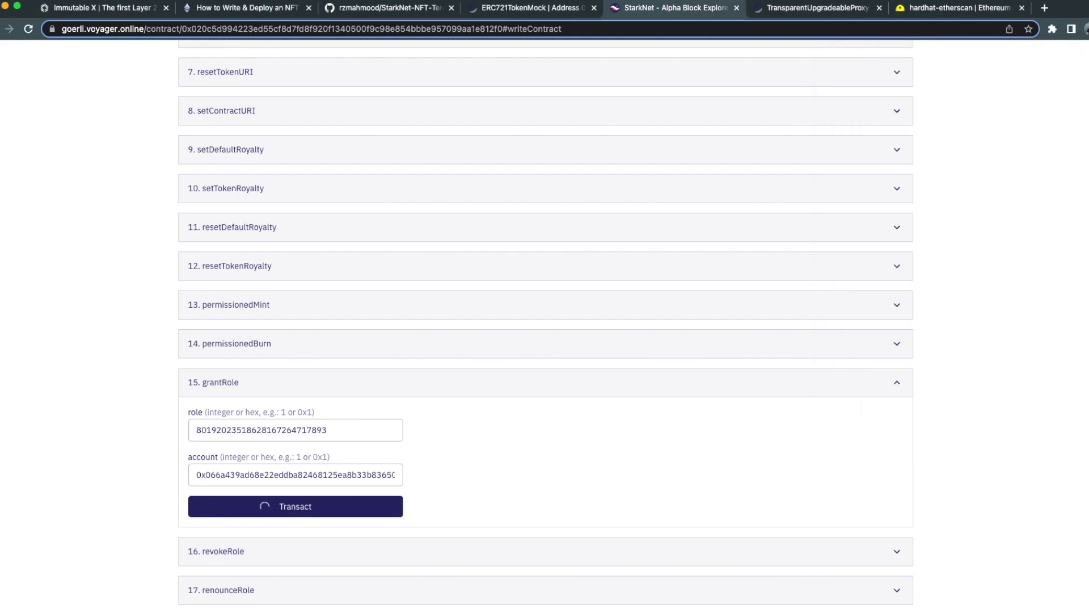
{"action": "key", "text": "ctrl+shift+Tab"}
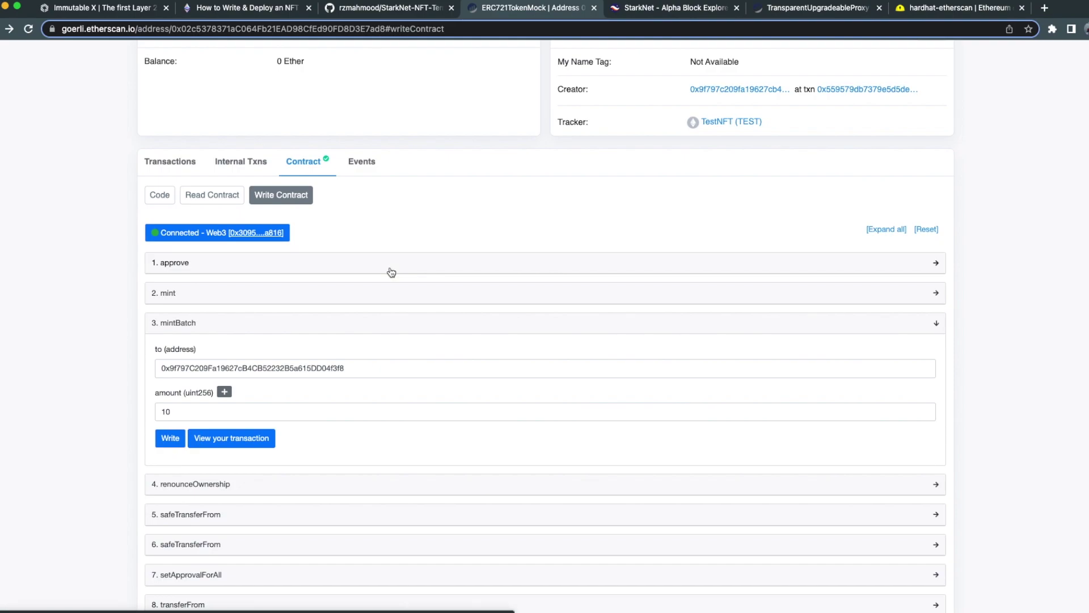
- Inspect the mintBatch transaction's Tokens Transferred showing TestNFT IDs 31–40
{"action": "left_click", "coordinate": [1052, 29]}
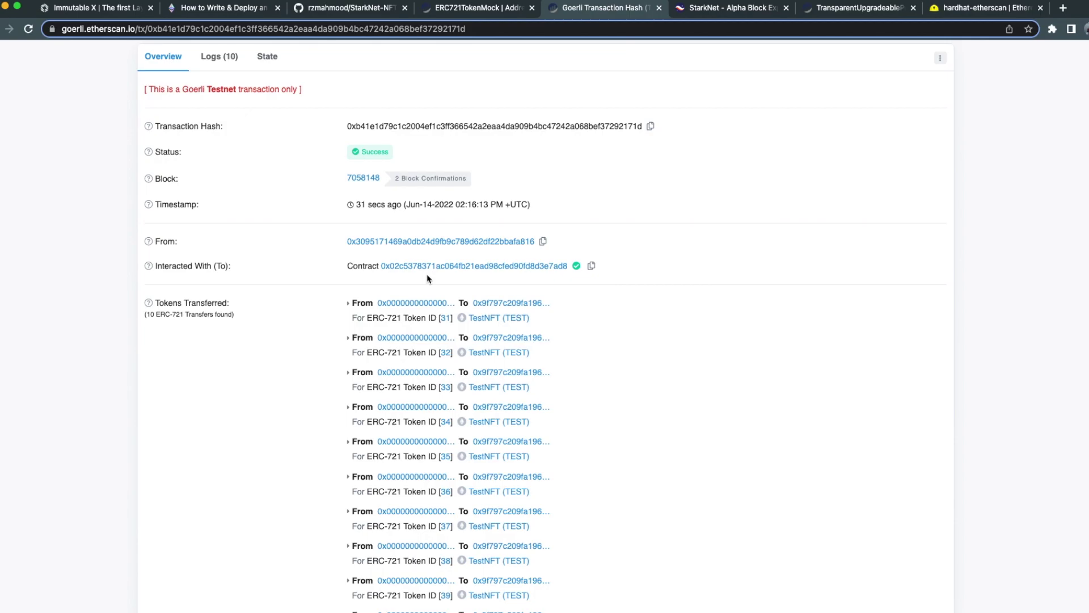
{"action": "scroll", "coordinate": [428, 287], "scroll_direction": "down", "scroll_amount": 5}
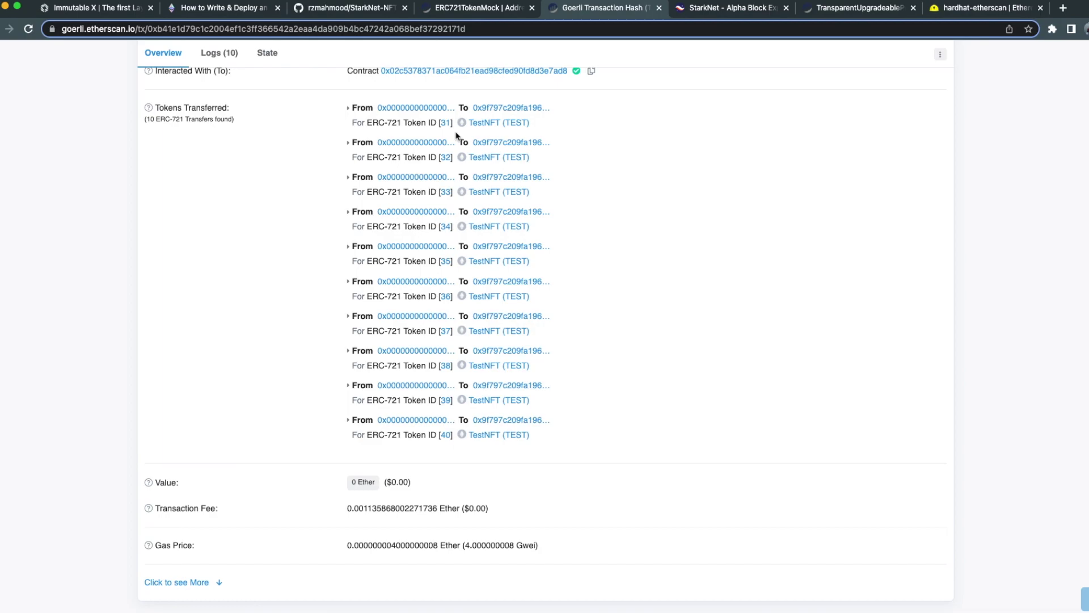
{"action": "key", "text": "ctrl+shift+Tab"}
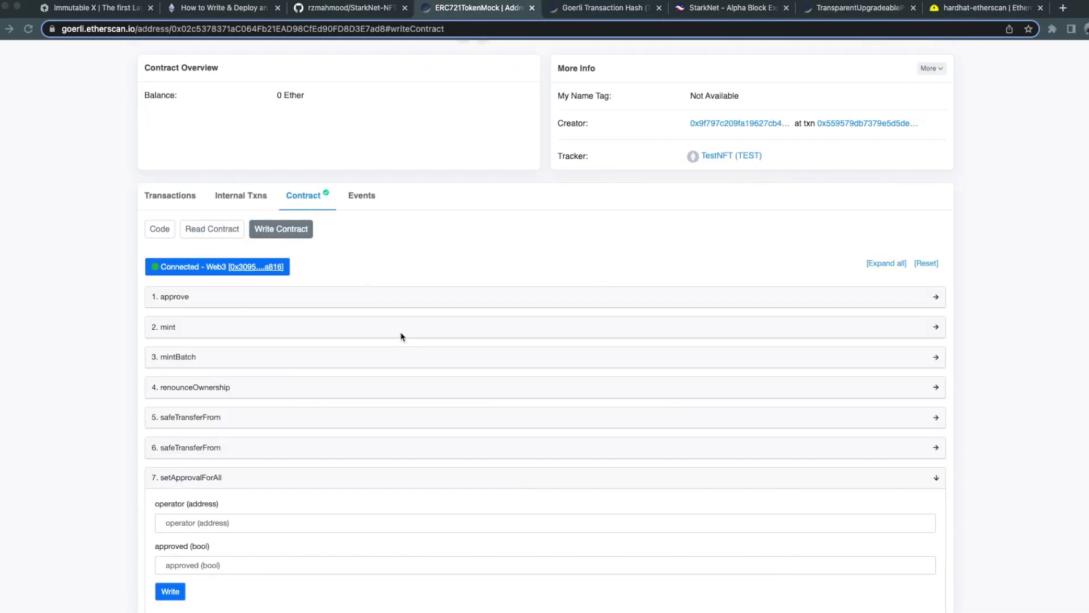
- Call setApprovalForAll with the pasted operator address and approved set to true
{"action": "scroll", "coordinate": [397, 318], "scroll_direction": "down", "scroll_amount": 2}
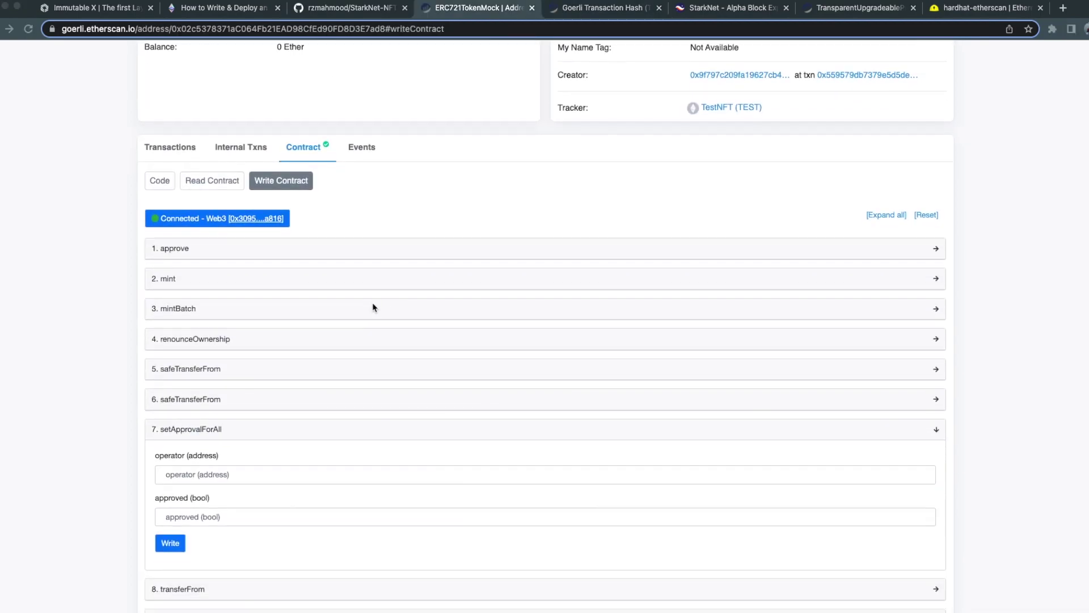
{"action": "scroll", "coordinate": [372, 307], "scroll_direction": "down", "scroll_amount": 3}
{"action": "left_click", "coordinate": [209, 395]}
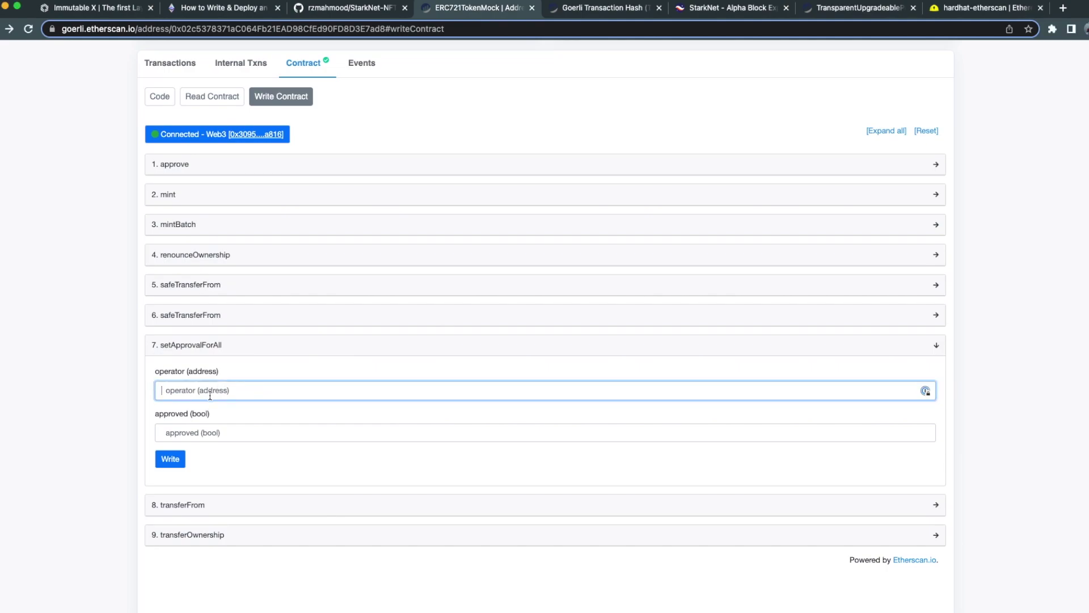
{"action": "type", "text": "0x6CbC867Ec364B990Cf5FEB8Ef5547FC1A9Fed02F"}
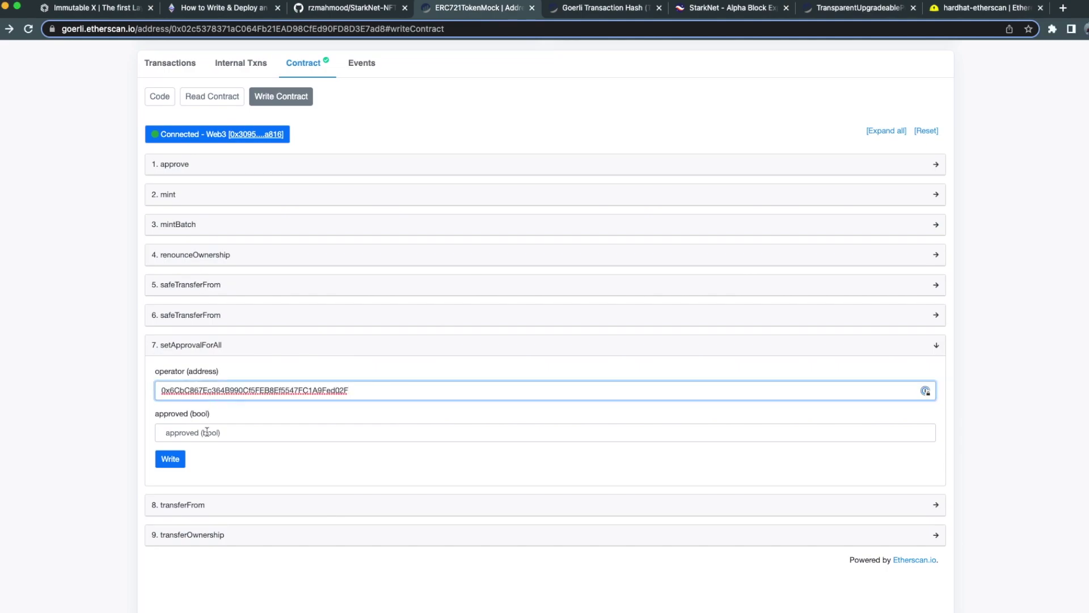
{"action": "left_click", "coordinate": [207, 432]}
{"action": "type", "text": "true"}
{"action": "left_click", "coordinate": [170, 458]}
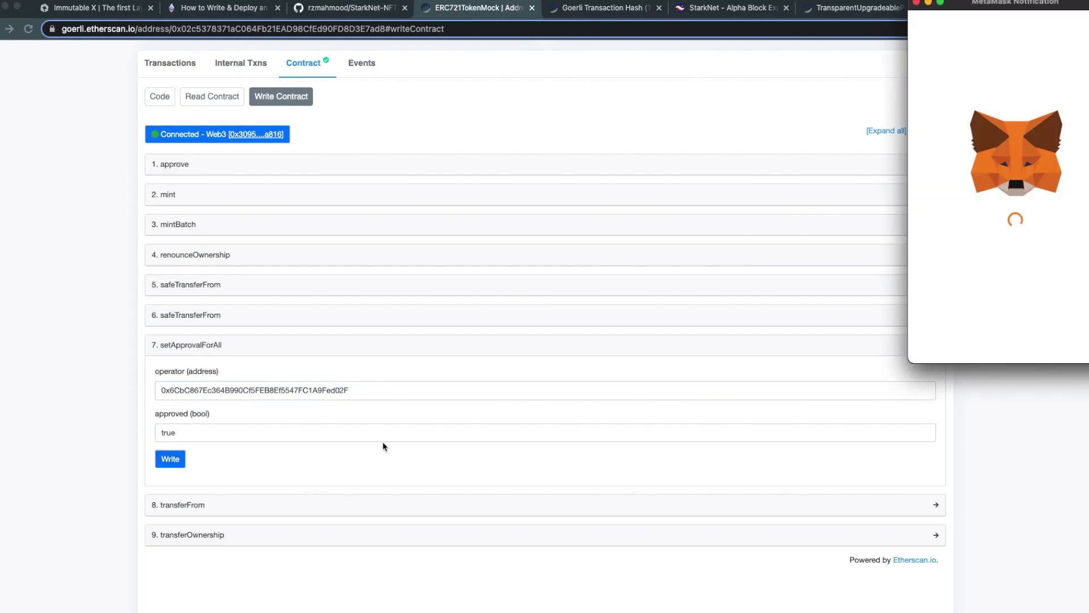
- Set MetaMask gas priority to High, confirm the approval, and view its transaction
{"action": "scroll", "coordinate": [671, 307], "scroll_direction": "down", "scroll_amount": 3}
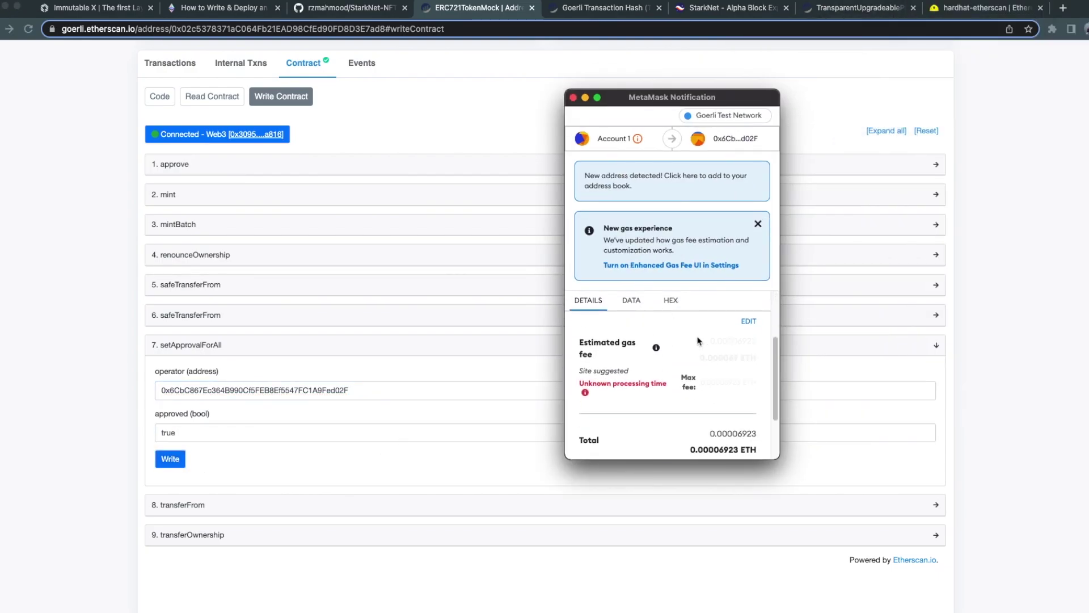
{"action": "left_click", "coordinate": [632, 294]}
{"action": "left_click", "coordinate": [588, 376]}
{"action": "scroll", "coordinate": [689, 380], "scroll_direction": "down", "scroll_amount": 2}
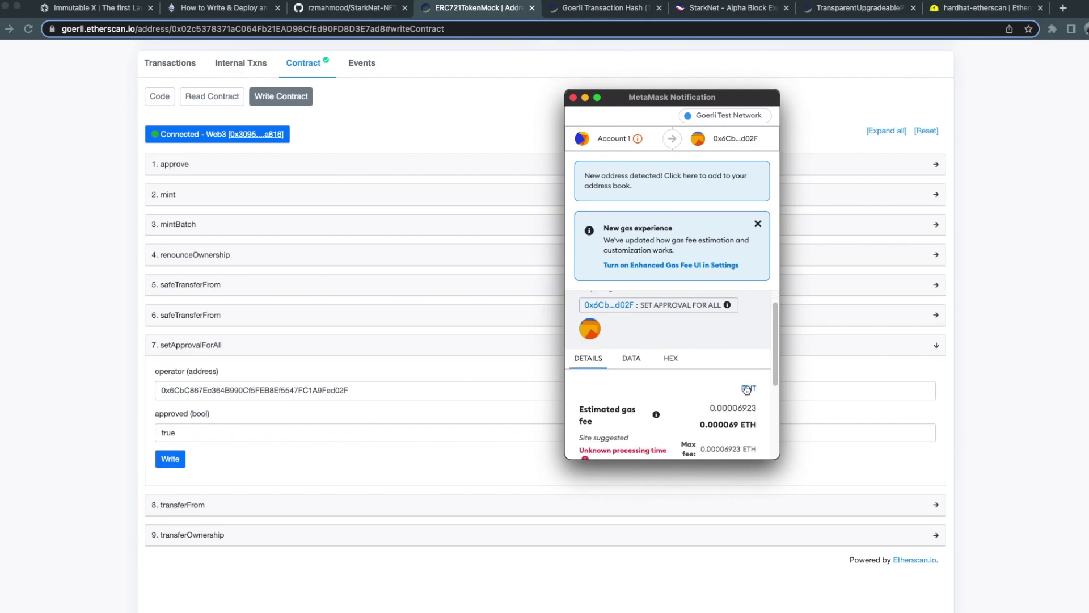
{"action": "left_click", "coordinate": [747, 385]}
{"action": "left_click", "coordinate": [684, 369]}
{"action": "left_click", "coordinate": [725, 277]}
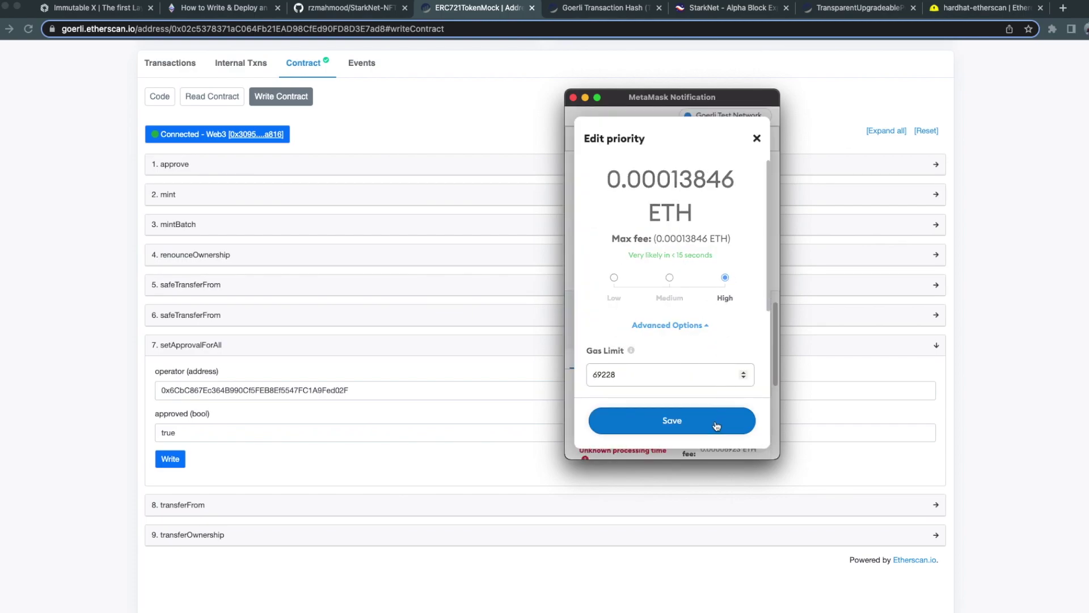
{"action": "left_click", "coordinate": [675, 423]}
{"action": "scroll", "coordinate": [716, 441], "scroll_direction": "down", "scroll_amount": 2}
{"action": "left_click", "coordinate": [716, 440]}
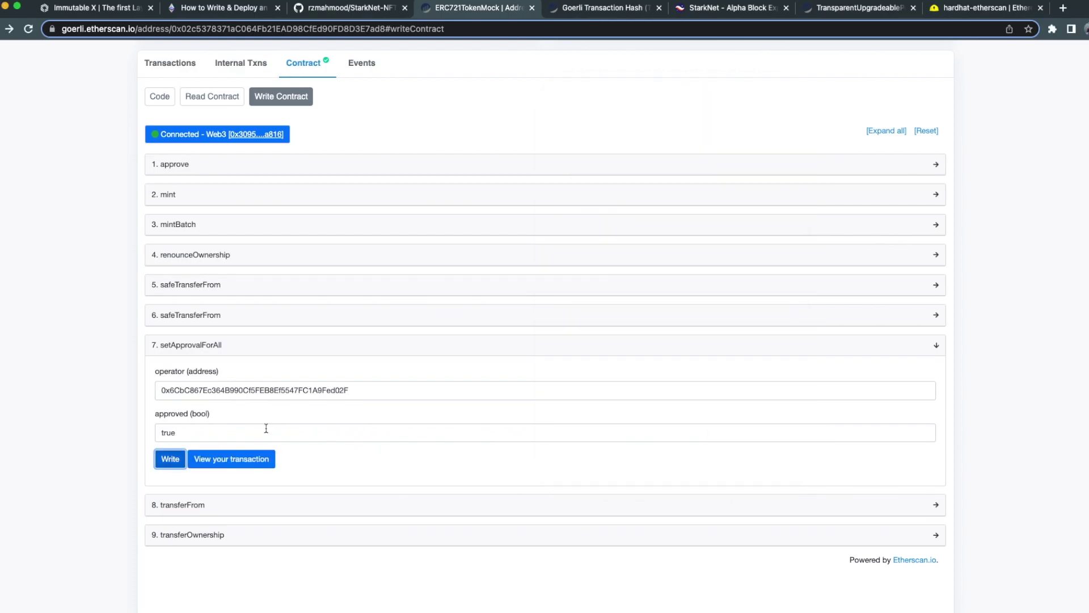
{"action": "left_click", "coordinate": [232, 458]}
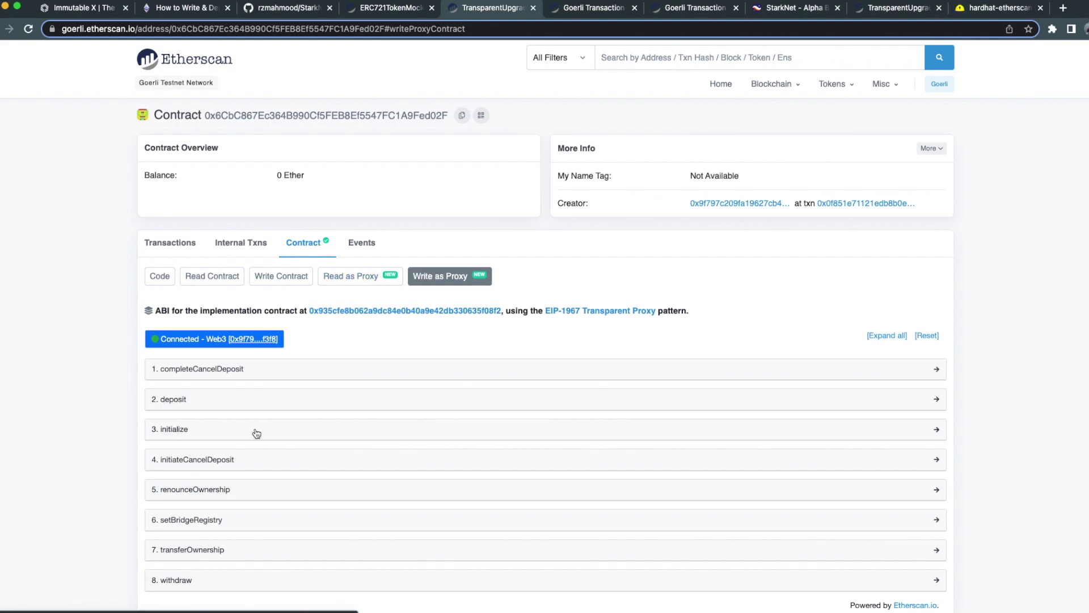
- Expand the bridge's 2. deposit function and paste the ERC721TokenMock address into _token
{"action": "left_click", "coordinate": [223, 401]}
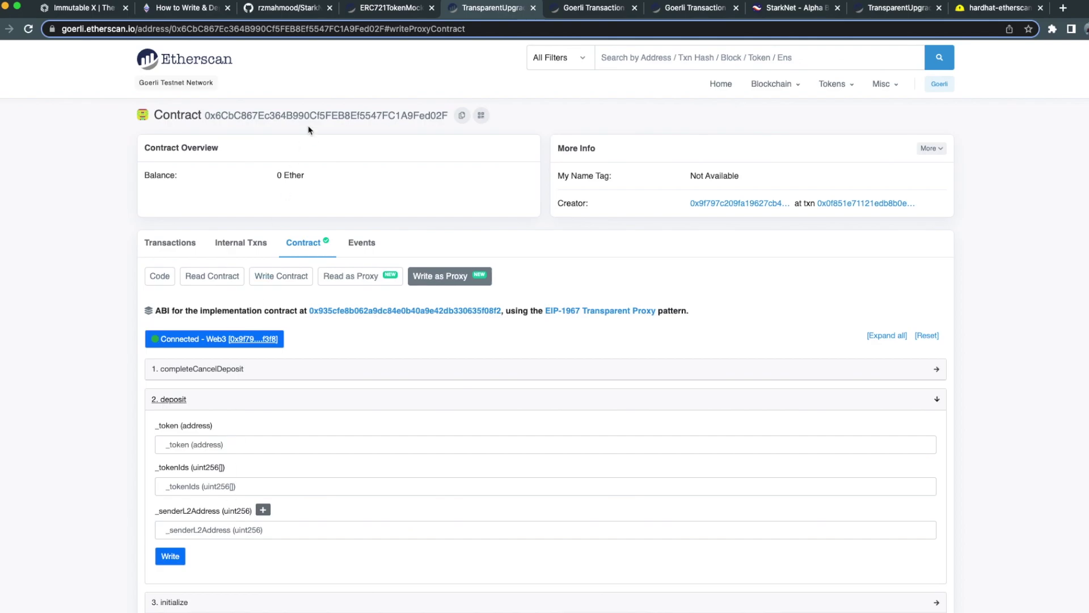
{"action": "left_click", "coordinate": [390, 16]}
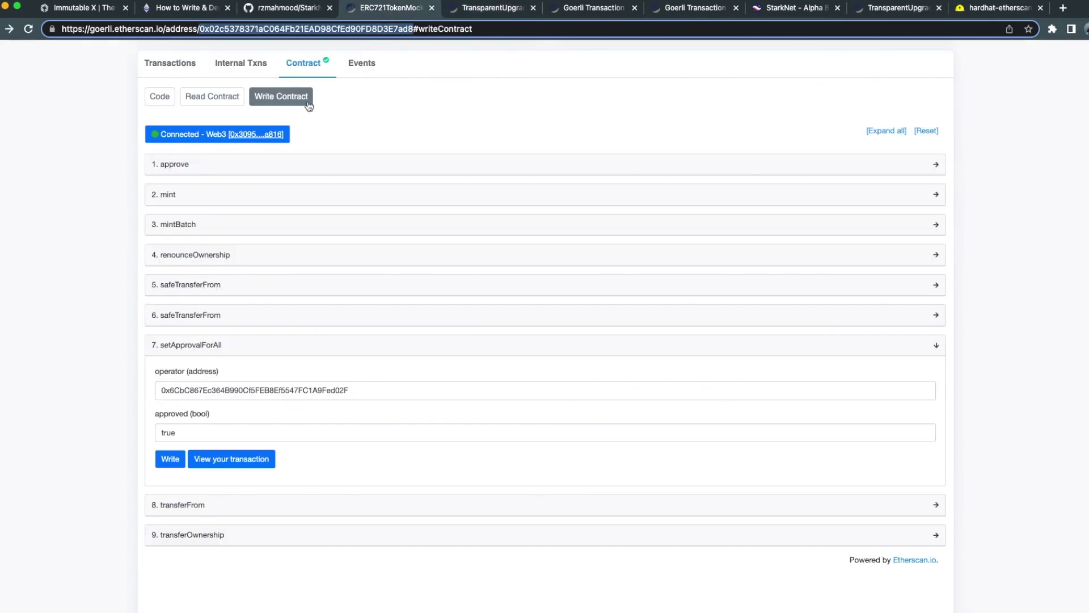
{"action": "scroll", "coordinate": [311, 94], "scroll_direction": "up", "scroll_amount": 1}
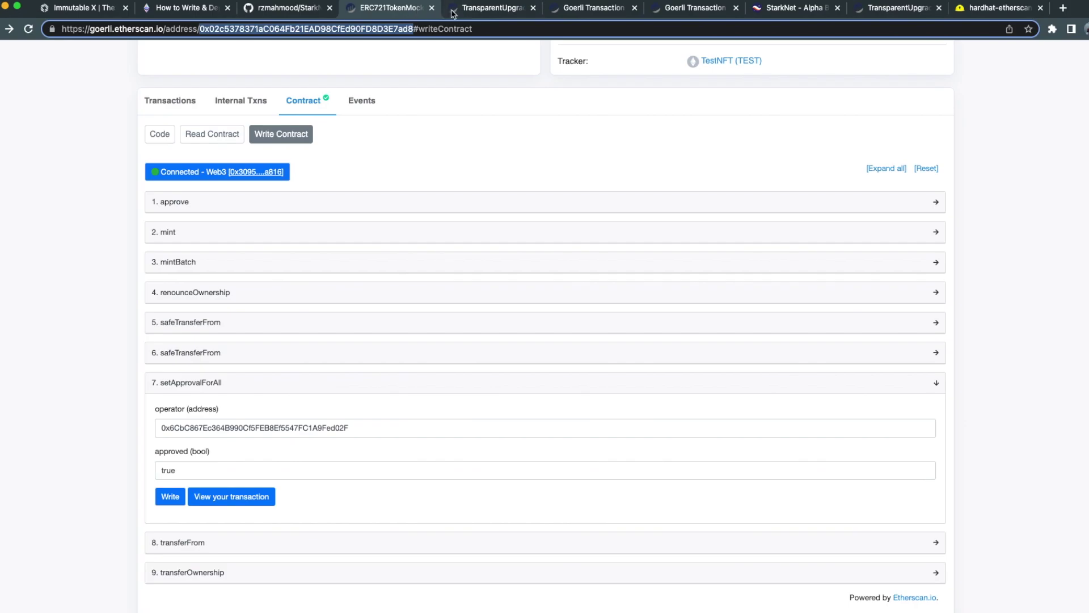
{"action": "left_click", "coordinate": [488, 8]}
{"action": "left_click", "coordinate": [195, 444]}
{"action": "type", "text": "0x02c5378371aC064Fb21EAD98CfEd90FD8D3E7ad8"}
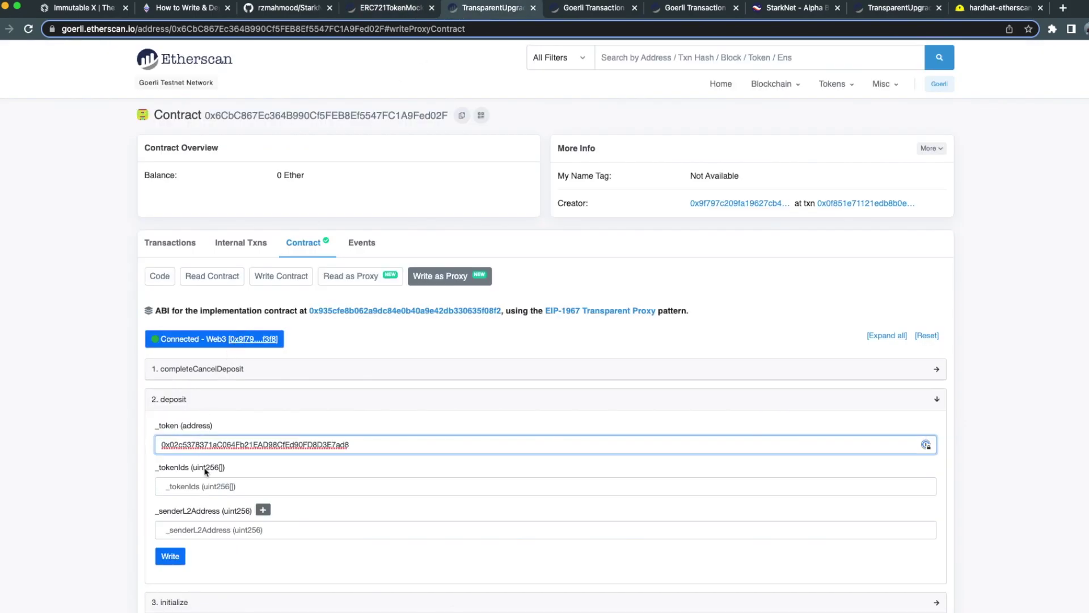
- Look up the minted TestNFT token IDs 31–40 on the minting transaction
{"action": "left_click", "coordinate": [201, 484]}
{"action": "left_click", "coordinate": [571, 11]}
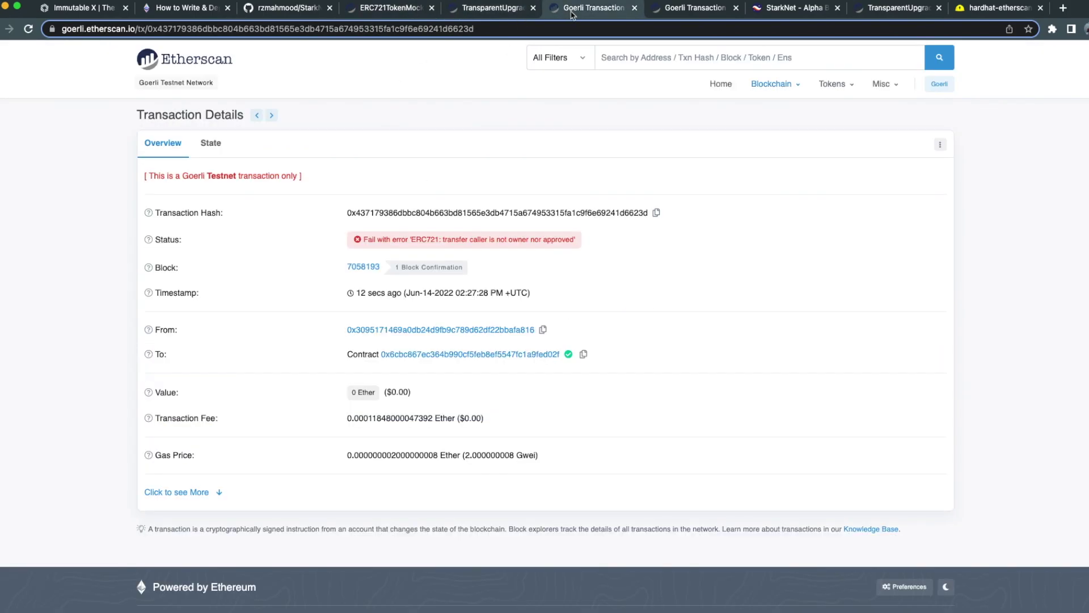
{"action": "left_click", "coordinate": [657, 12]}
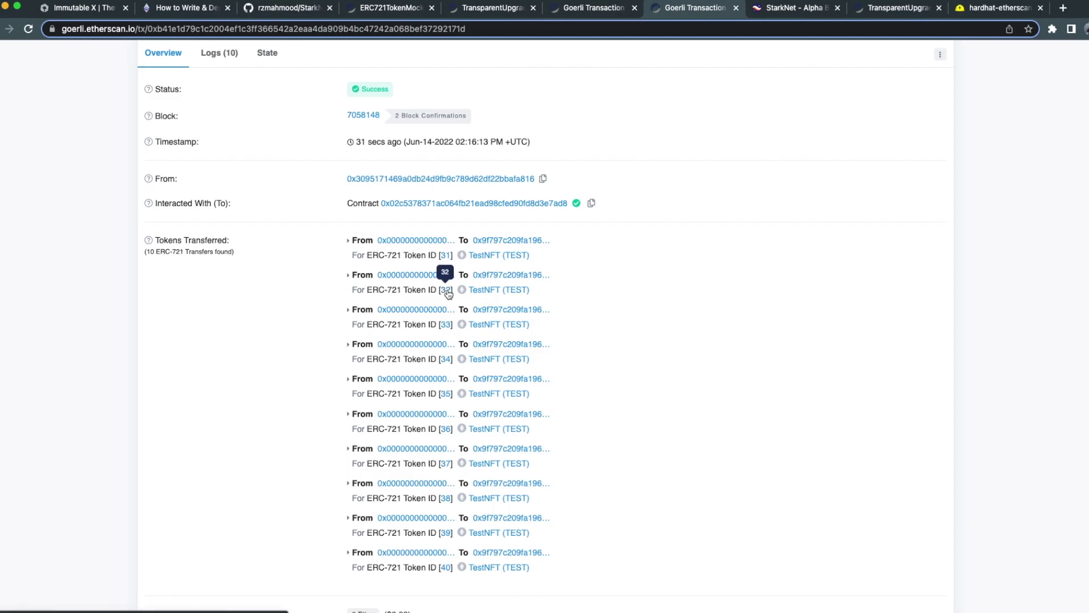
- Enter [31,32,33] as _tokenIds and paste the Argent X L2 account address as _senderL2Address
{"action": "left_click", "coordinate": [473, 11]}
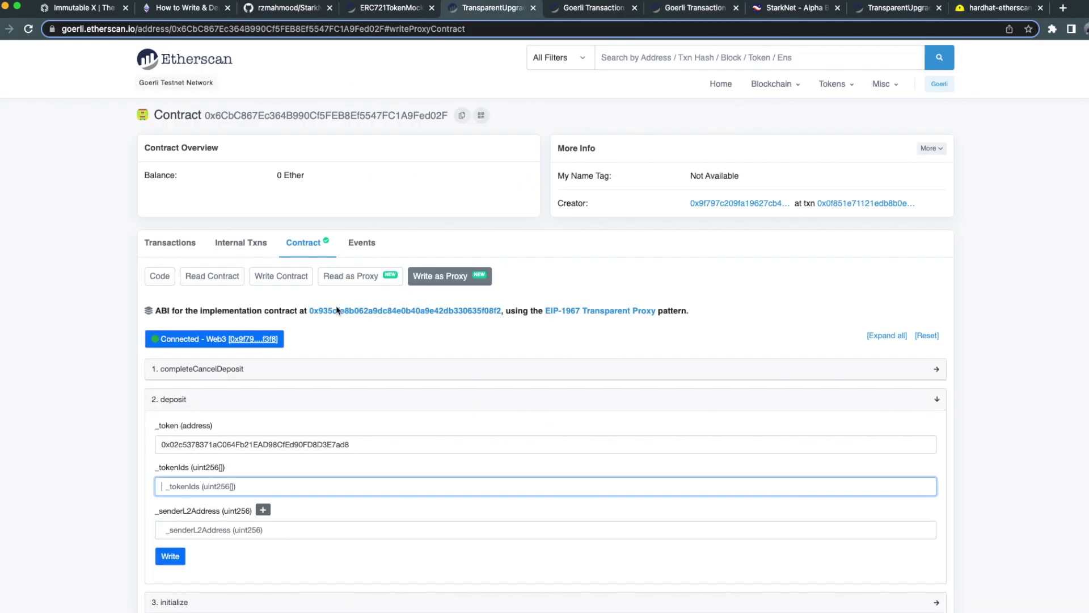
{"action": "type", "text": "[31,32,33"}
{"action": "left_click", "coordinate": [461, 528]}
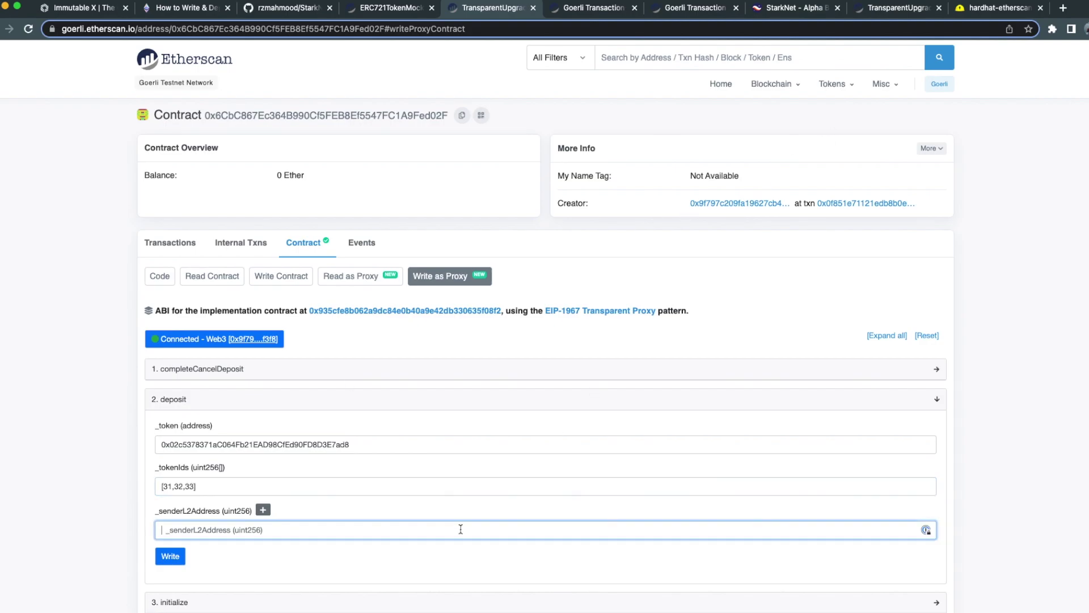
{"action": "left_click", "coordinate": [1052, 29]}
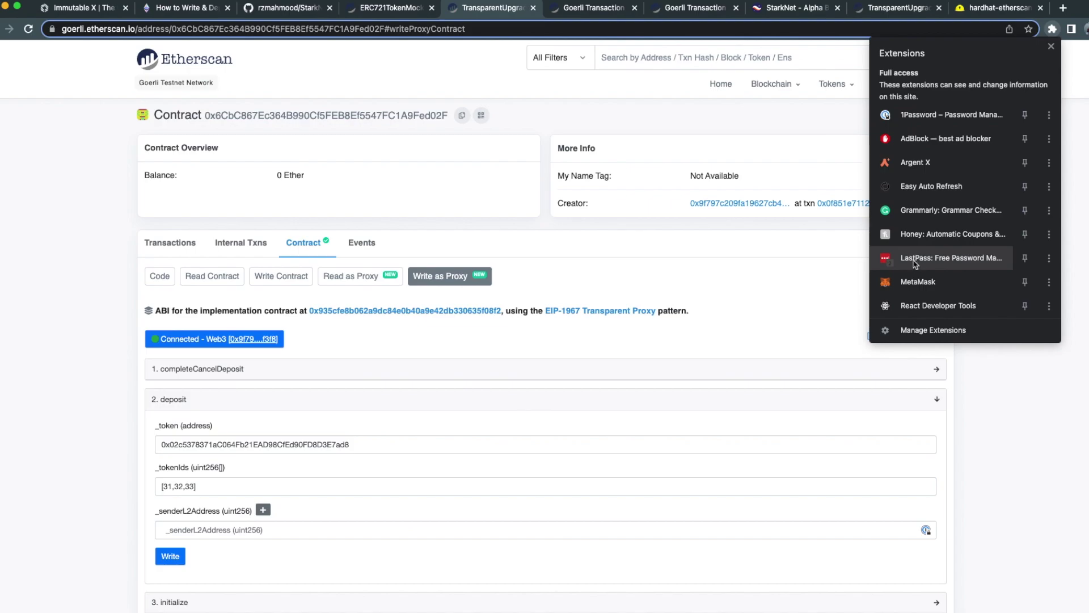
{"action": "left_click", "coordinate": [917, 166]}
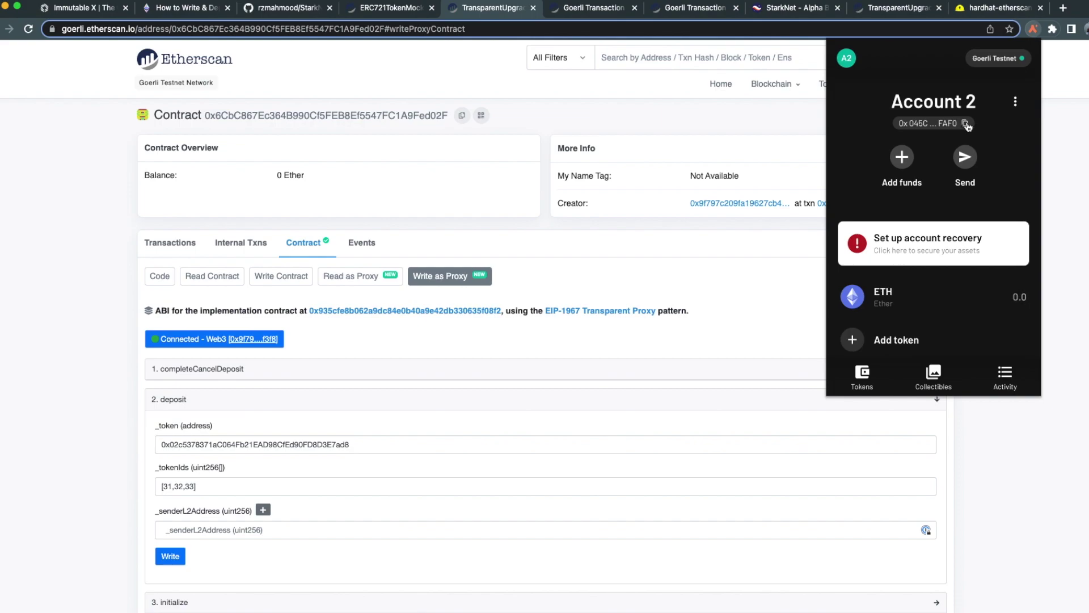
{"action": "left_click", "coordinate": [966, 124]}
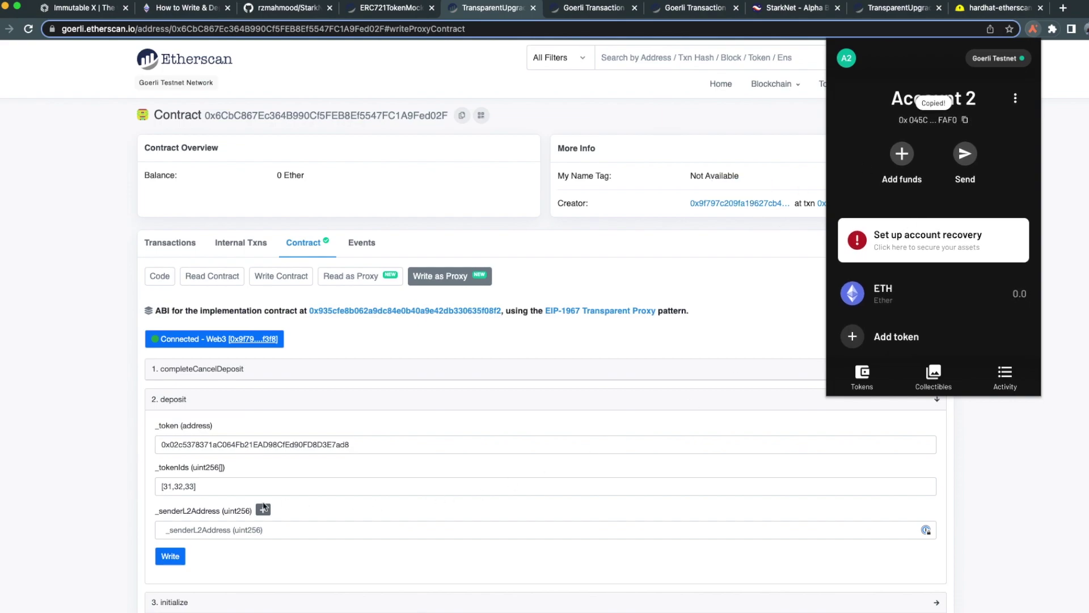
{"action": "left_click", "coordinate": [236, 528]}
{"action": "key", "text": "super+v"}
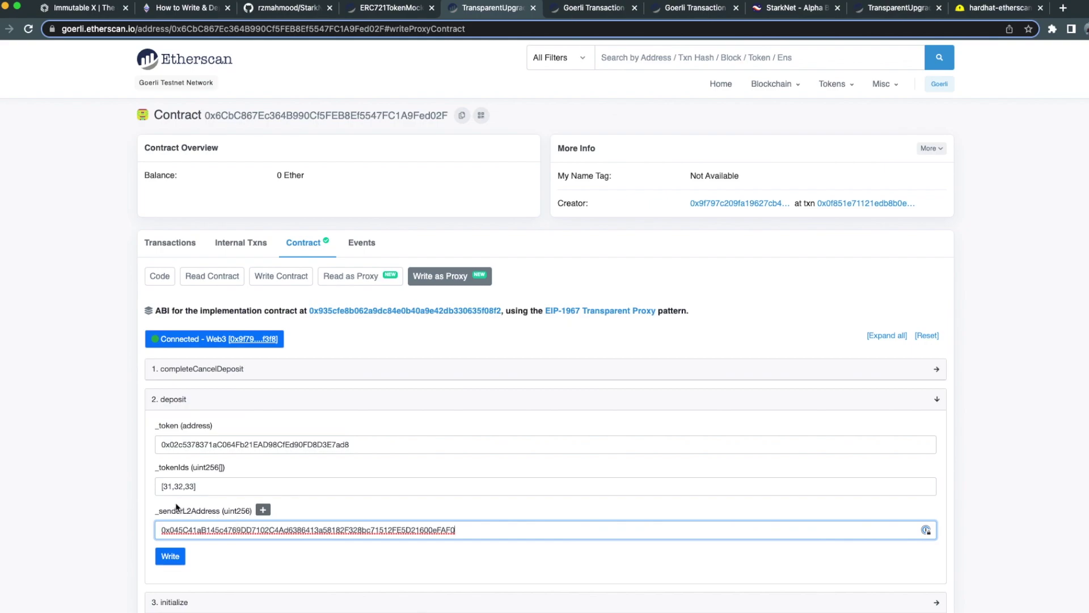
- Submit the deposit with Write so MetaMask prompts for signing
{"action": "left_click", "coordinate": [136, 542]}
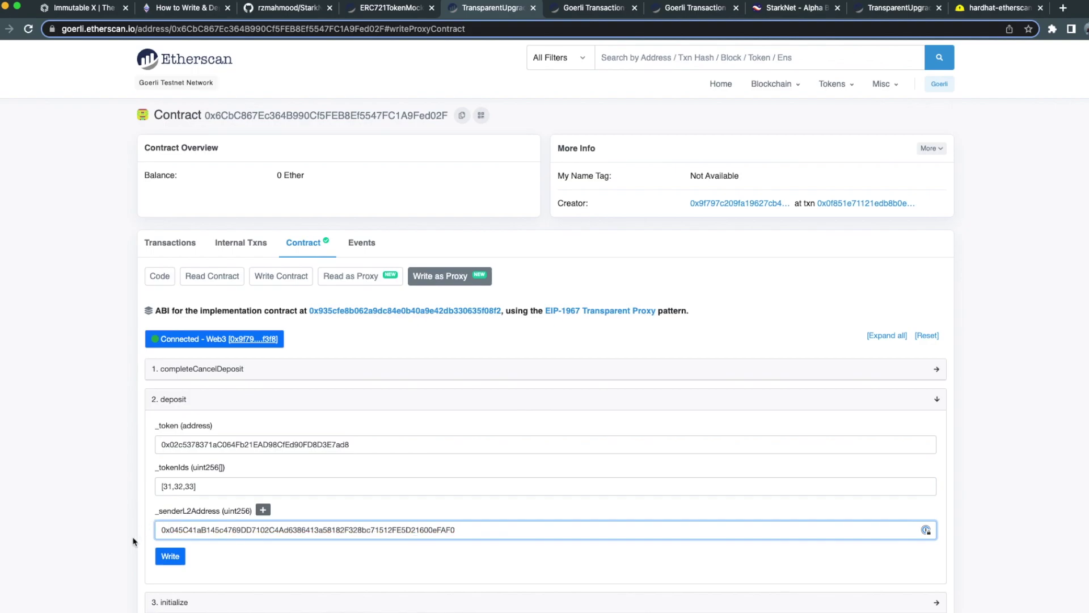
{"action": "left_click", "coordinate": [169, 558]}
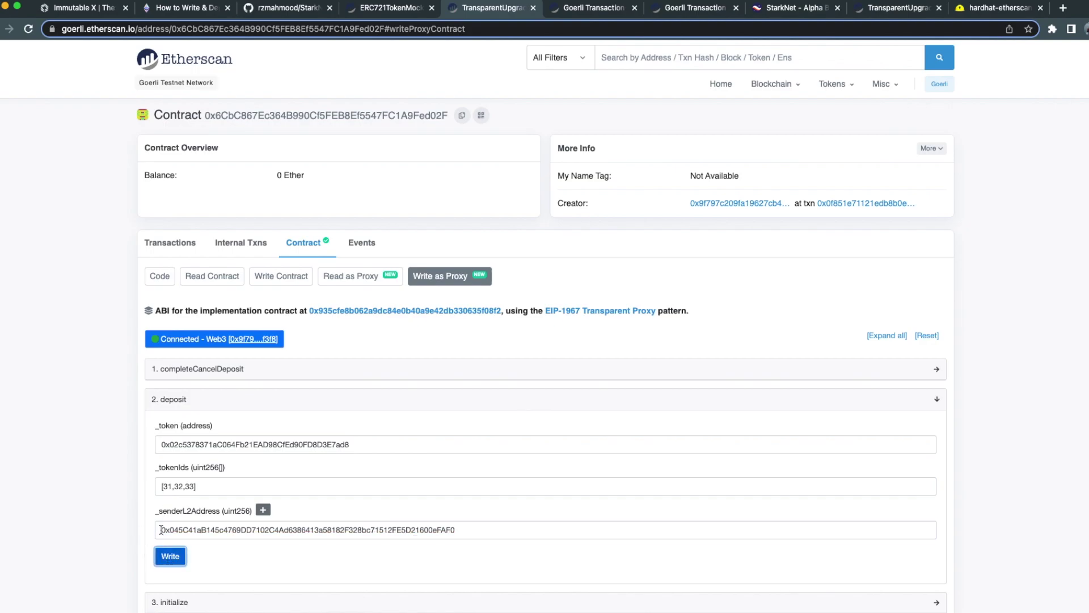
{"action": "left_click", "coordinate": [613, 397]}
- Confirm the deposit at High gas priority and view its transaction moving TestNFT 31–33
{"action": "left_click", "coordinate": [556, 457]}
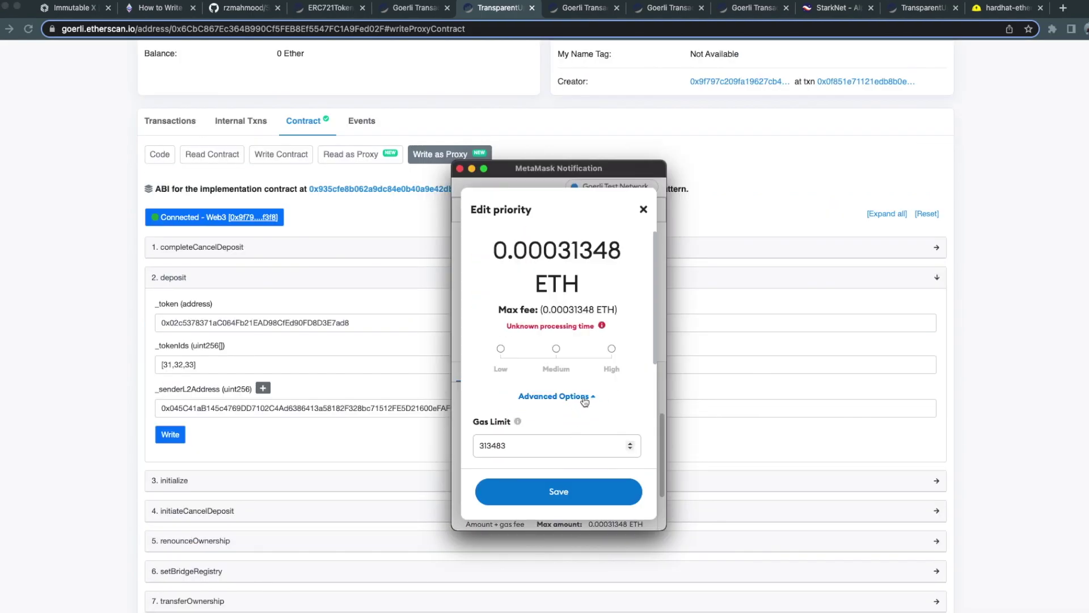
{"action": "left_click", "coordinate": [608, 355]}
{"action": "left_click", "coordinate": [607, 493]}
{"action": "left_click", "coordinate": [614, 506]}
{"action": "left_click", "coordinate": [238, 432]}
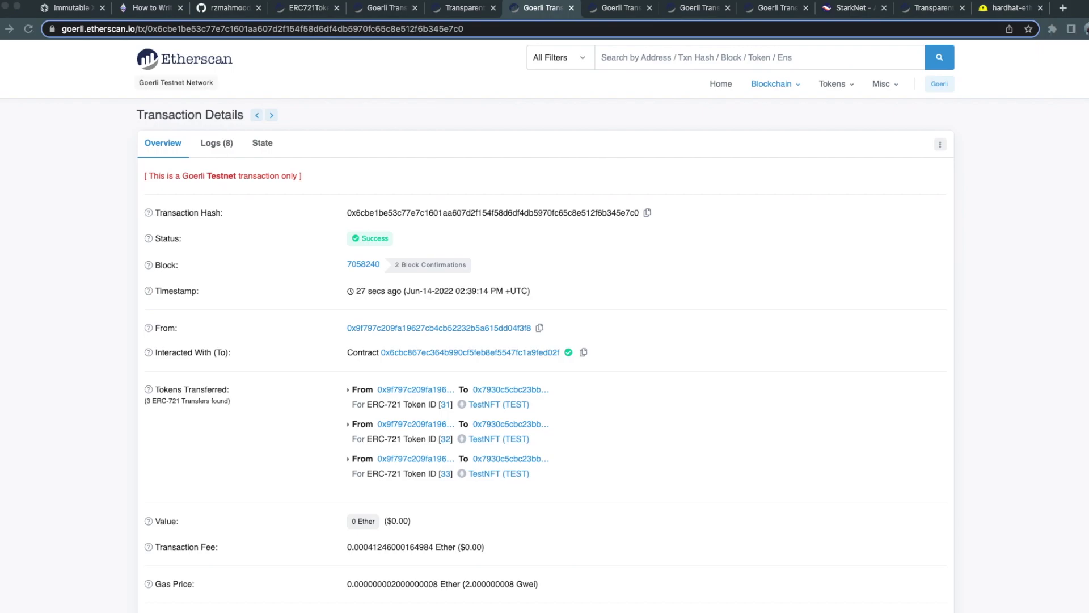
{"action": "left_click", "coordinate": [840, 8]}
- Search Voyager for the L2 contract address and review its transactions, including the new invoke
{"action": "left_click", "coordinate": [775, 66]}
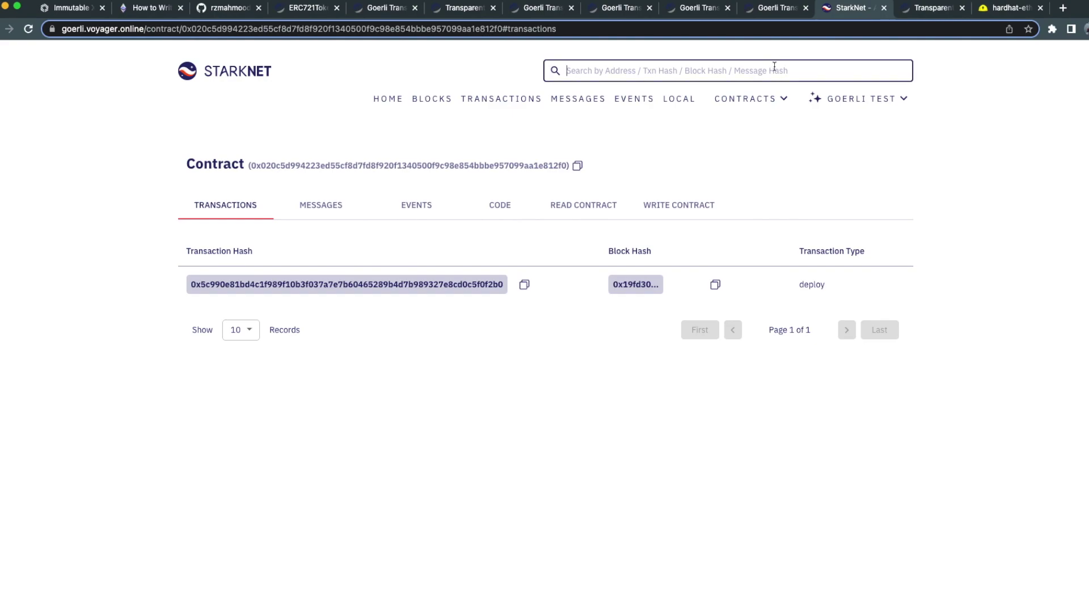
{"action": "key", "text": "super+v"}
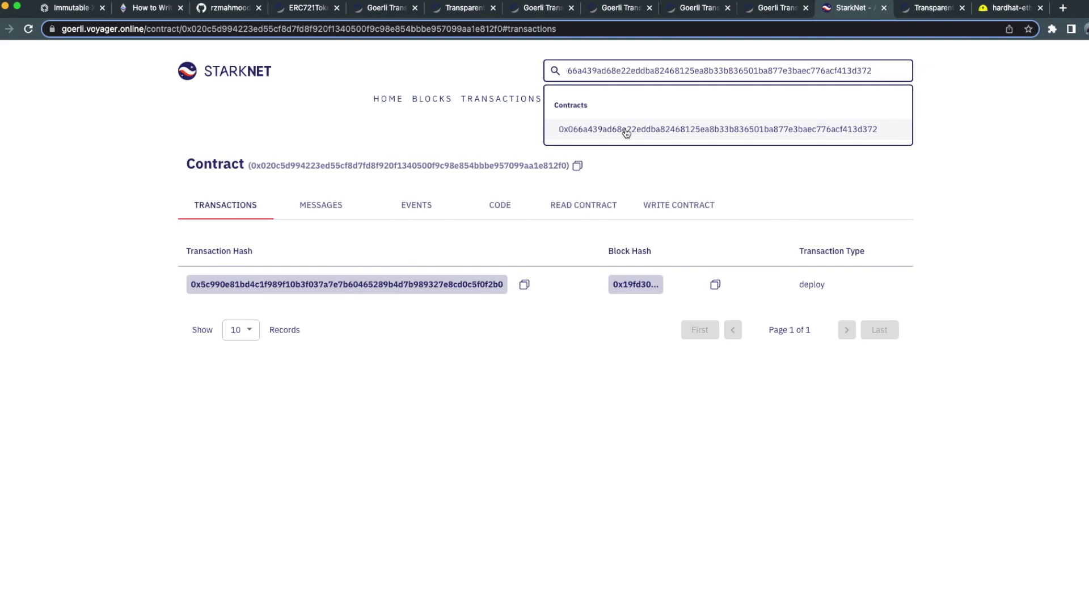
{"action": "left_click", "coordinate": [626, 130]}
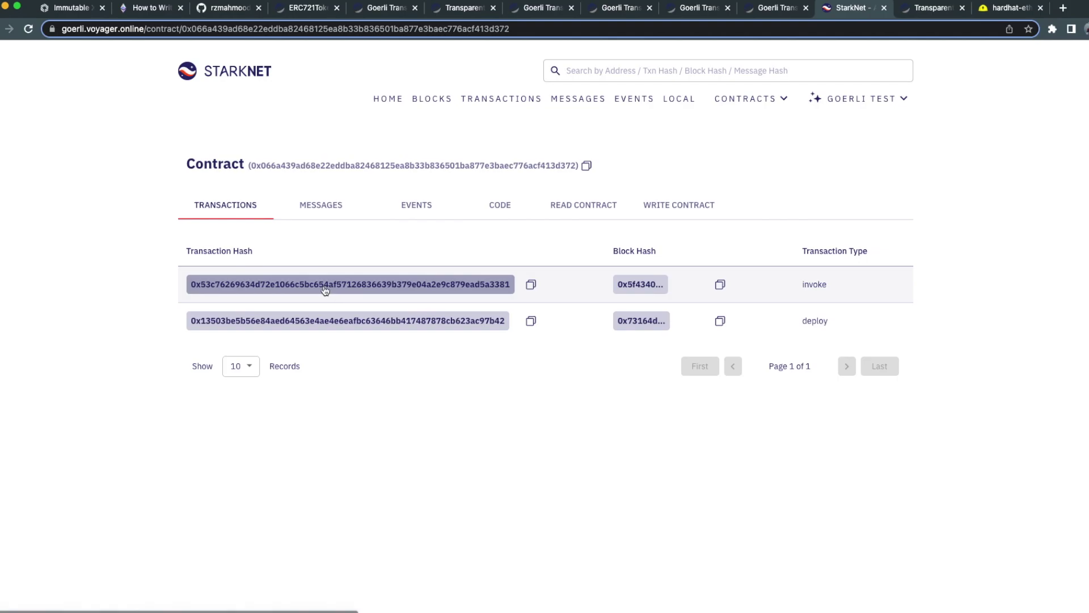
{"action": "left_click", "coordinate": [451, 293]}
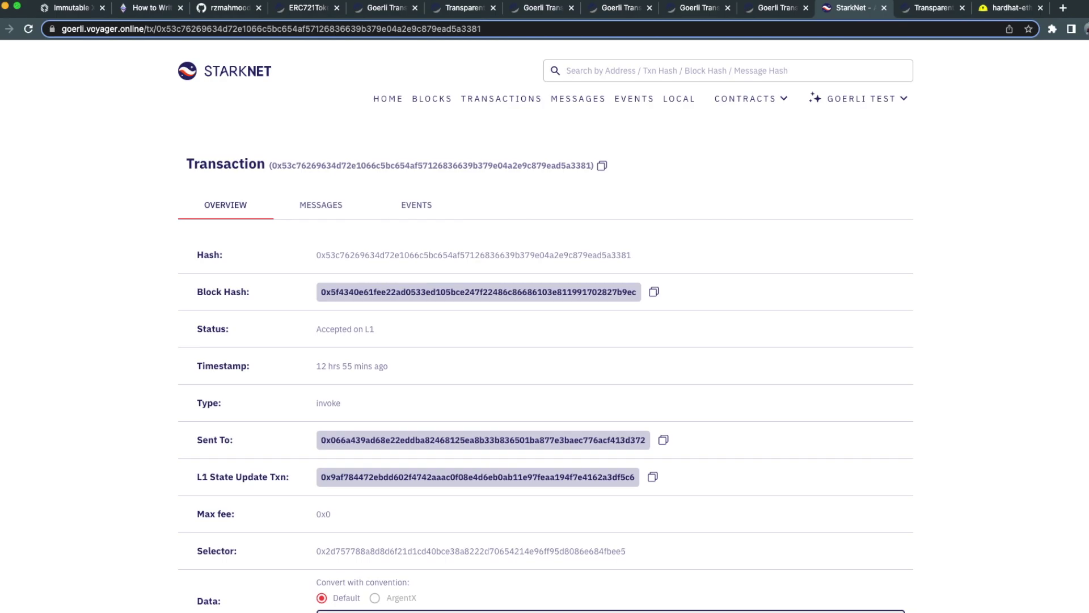
{"action": "left_click", "coordinate": [3, 28]}
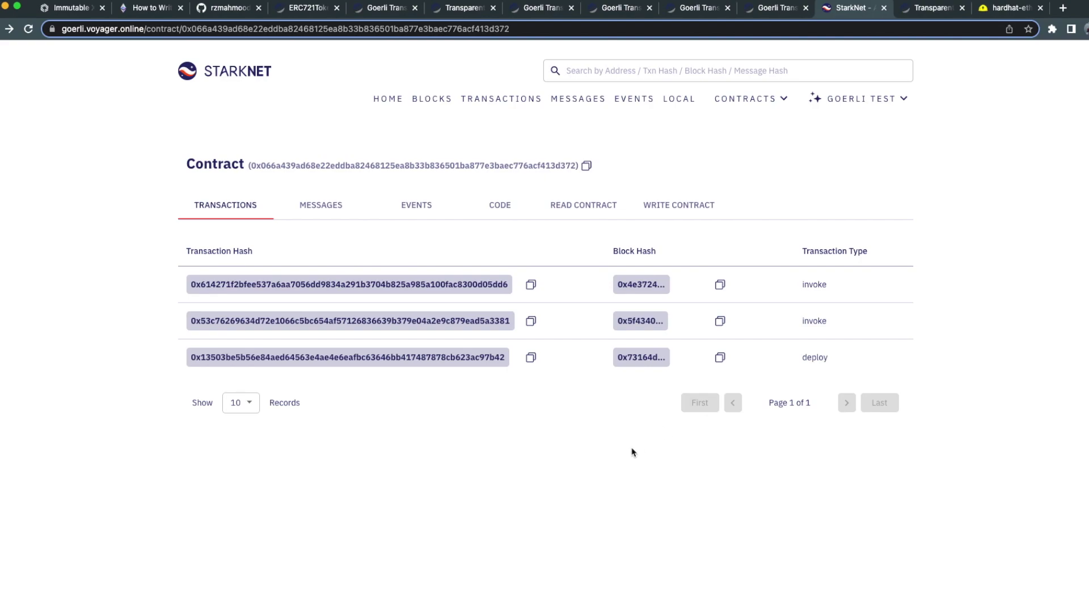
- Open the top invoke transaction, Accepted on L2 three minutes ago, and scroll its details
{"action": "left_click", "coordinate": [469, 295]}
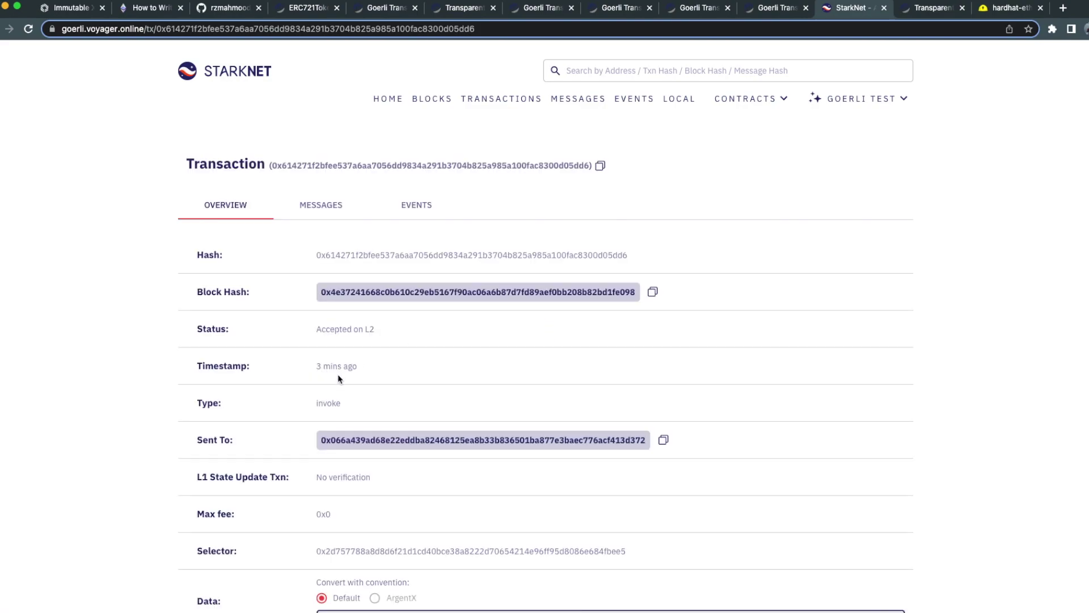
{"action": "scroll", "coordinate": [338, 375], "scroll_direction": "down", "scroll_amount": 1}
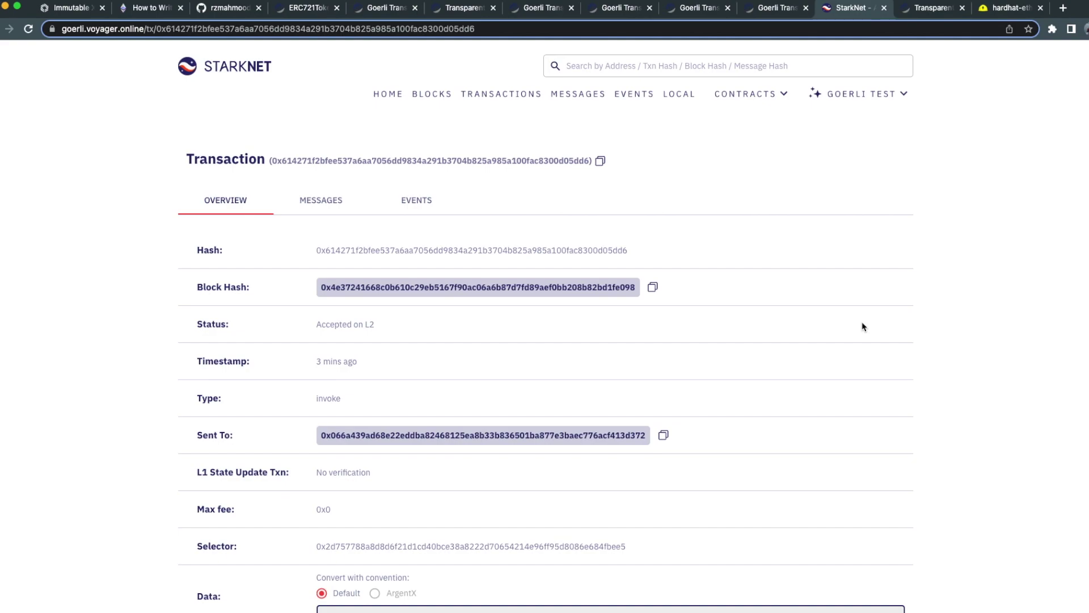
{"action": "left_click", "coordinate": [1052, 29]}
- Check Argent X's Collectibles on Goerli Testnet for the three bridged ape NFTs
{"action": "left_click", "coordinate": [965, 163]}
{"action": "left_click", "coordinate": [933, 376]}
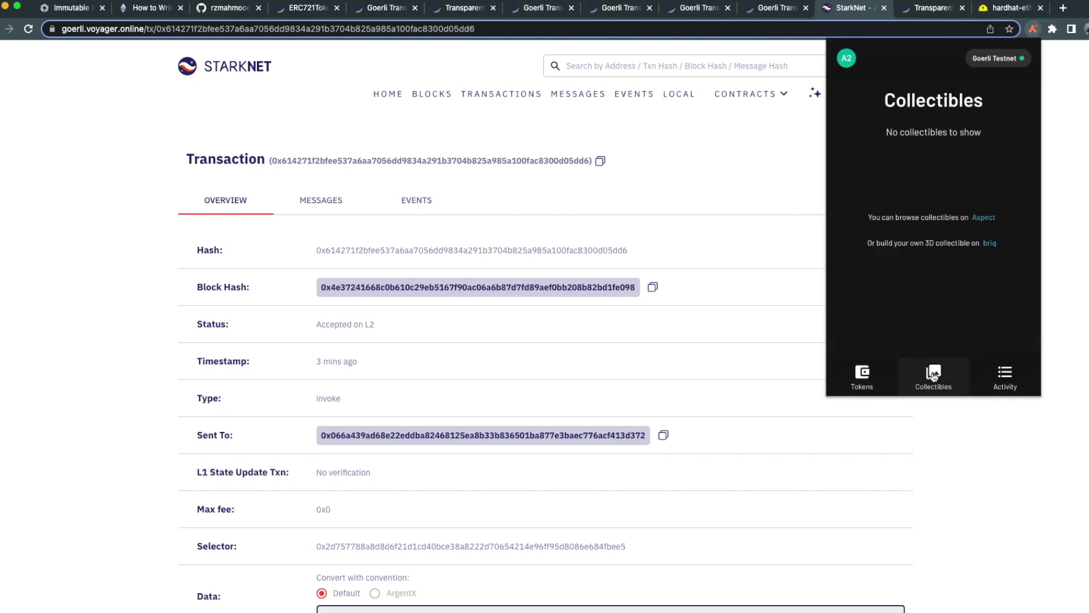